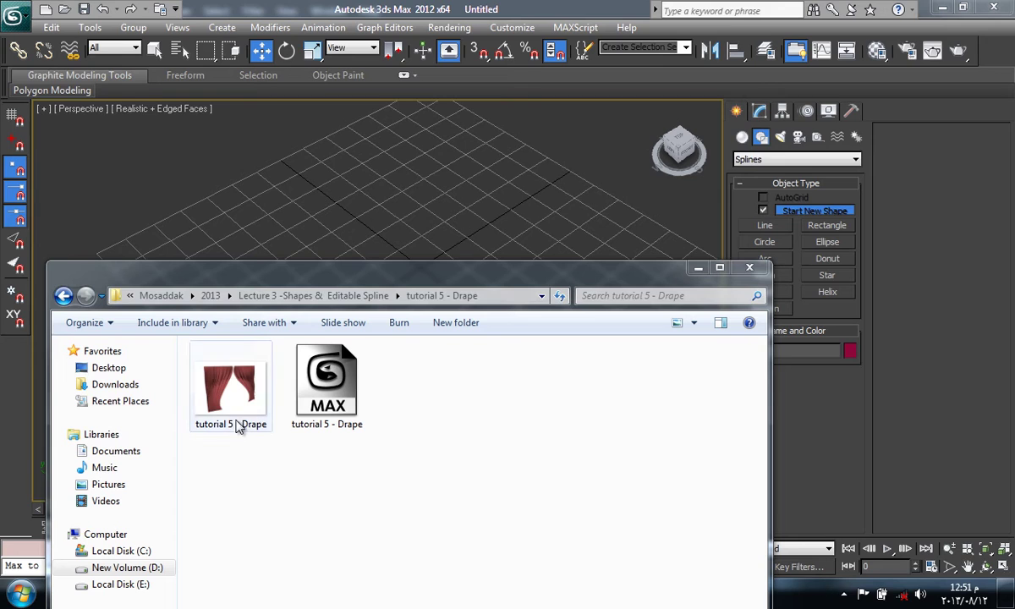
- Select the 'tutorial 5 - Drape' reference JPG in the Explorer folder
{"action": "left_click", "coordinate": [239, 398]}
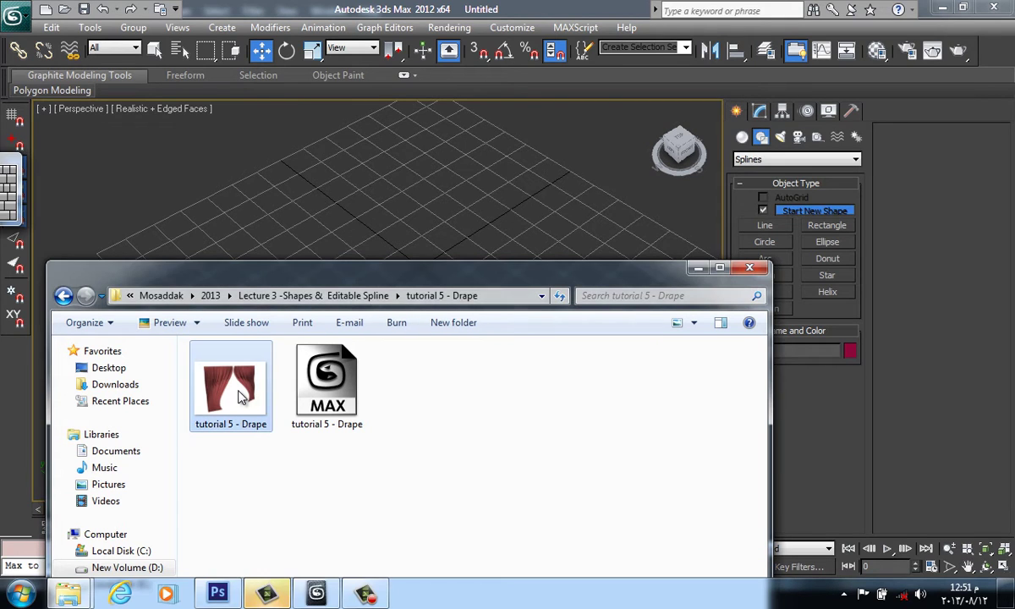
- View tutorial 5 - Drape.jpg in Picasa Photo Viewer, then leave full-screen and minimize the viewer
{"action": "double_click", "coordinate": [239, 394]}
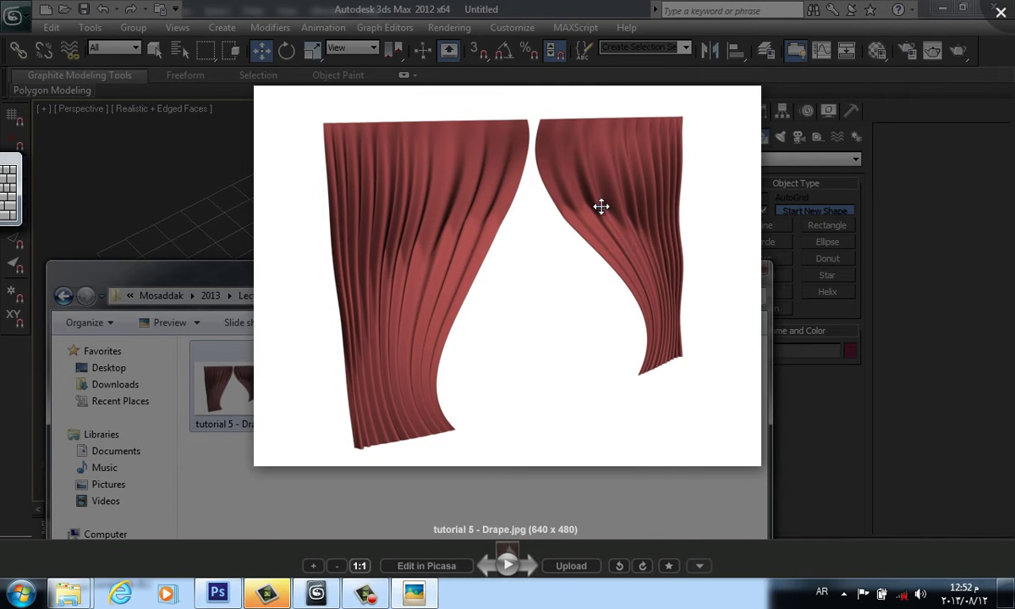
{"action": "left_click", "coordinate": [218, 197]}
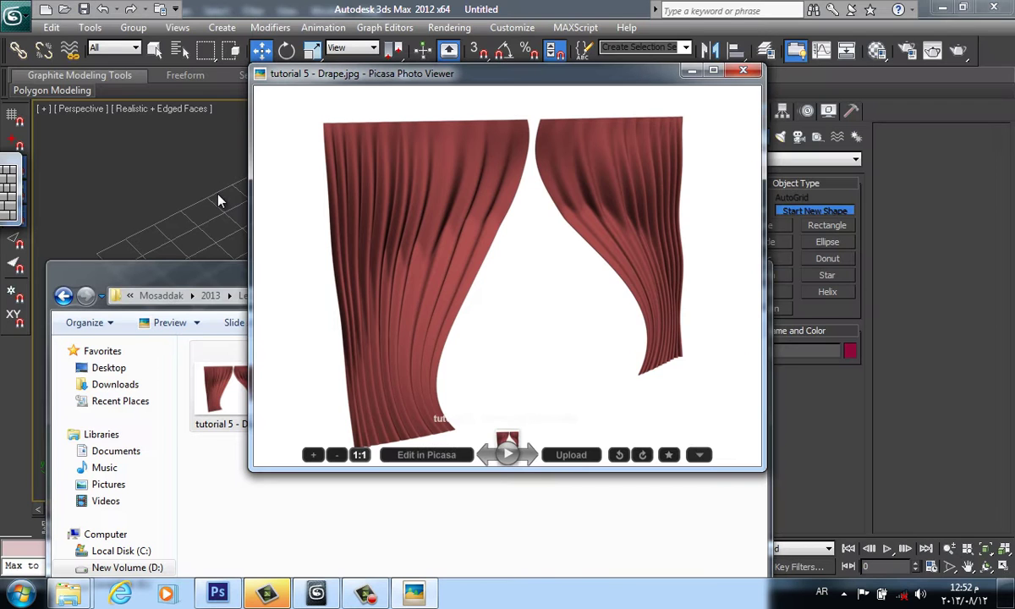
{"action": "left_click", "coordinate": [692, 74]}
- Hide the Explorer window and toggle the viewport between Top and Perspective views
{"action": "left_click", "coordinate": [709, 281]}
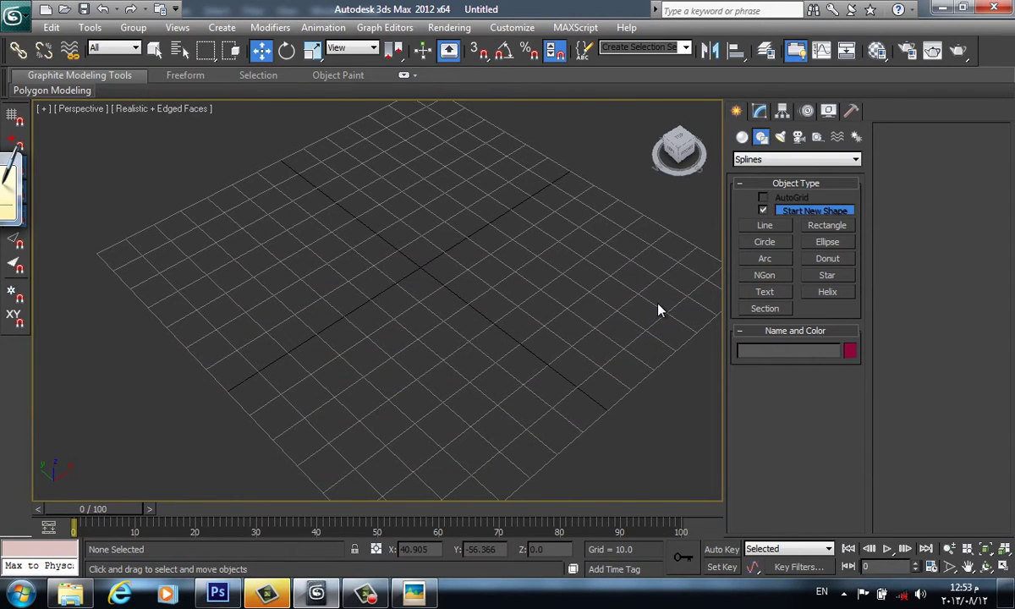
{"action": "key", "text": "t"}
{"action": "key", "text": "p"}
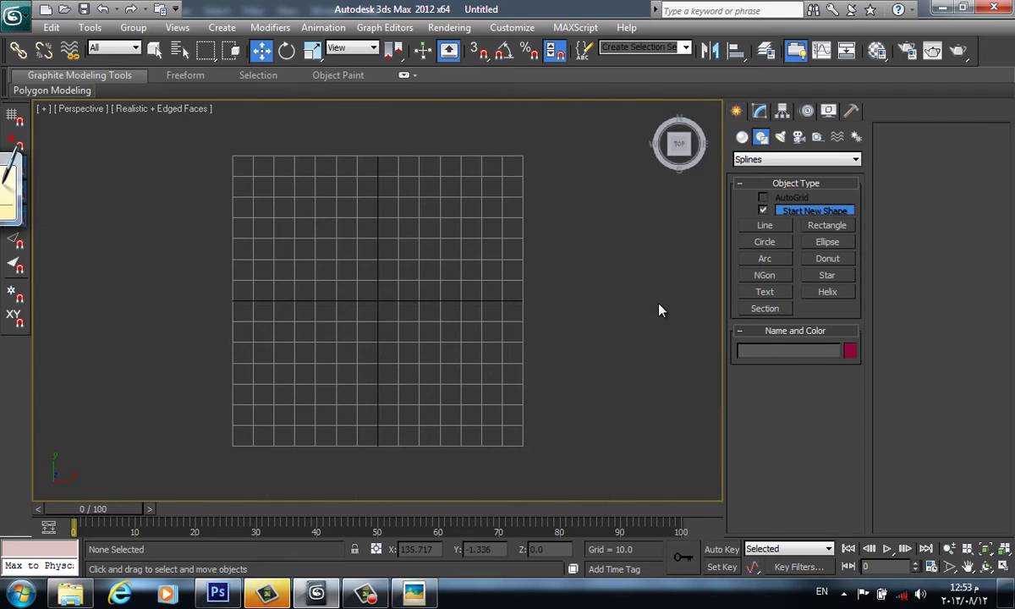
{"action": "left_click", "coordinate": [765, 225]}
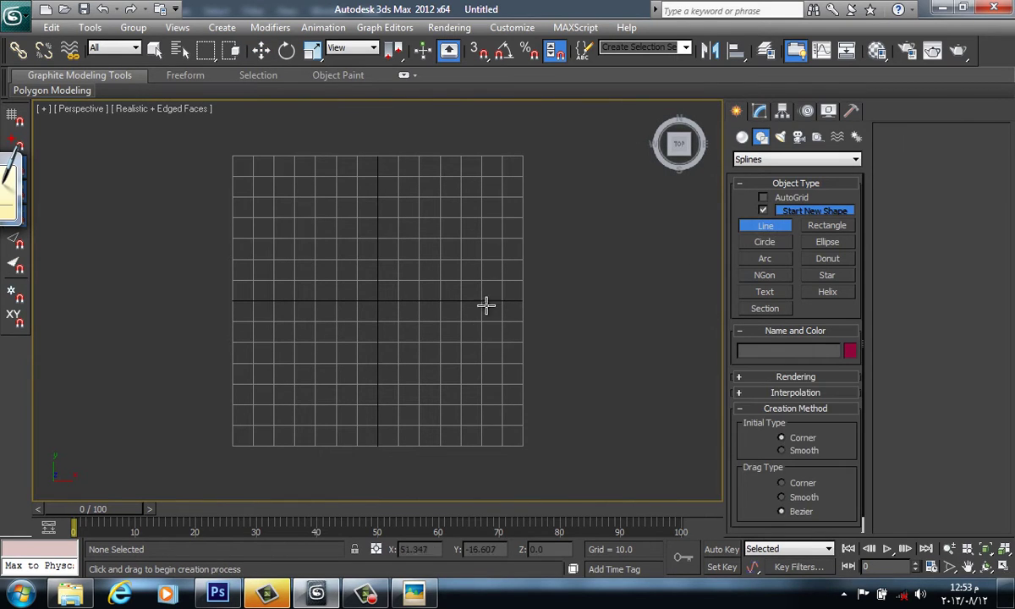
{"action": "key", "text": "w"}
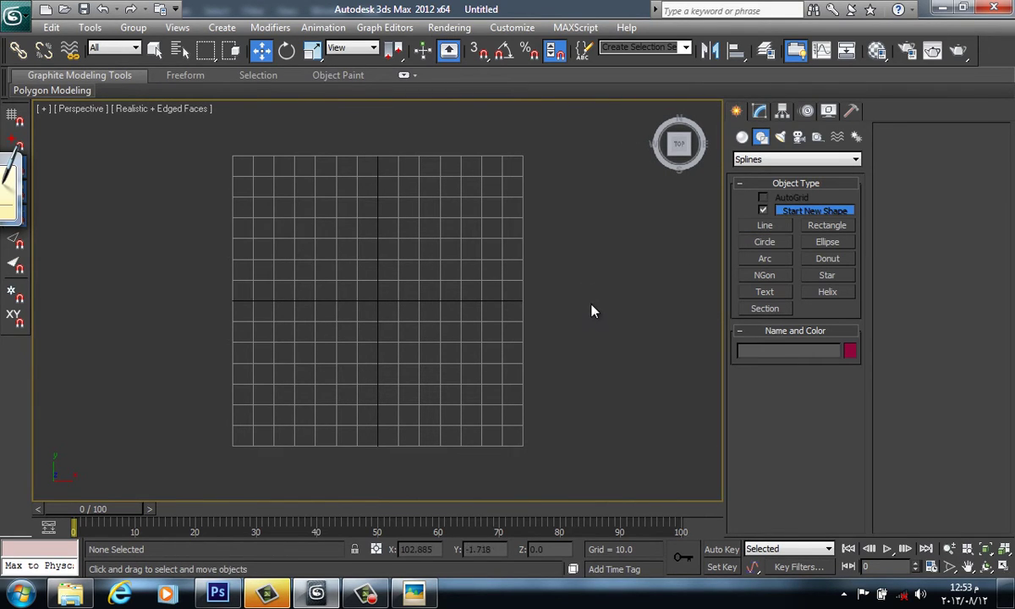
{"action": "key", "text": "t"}
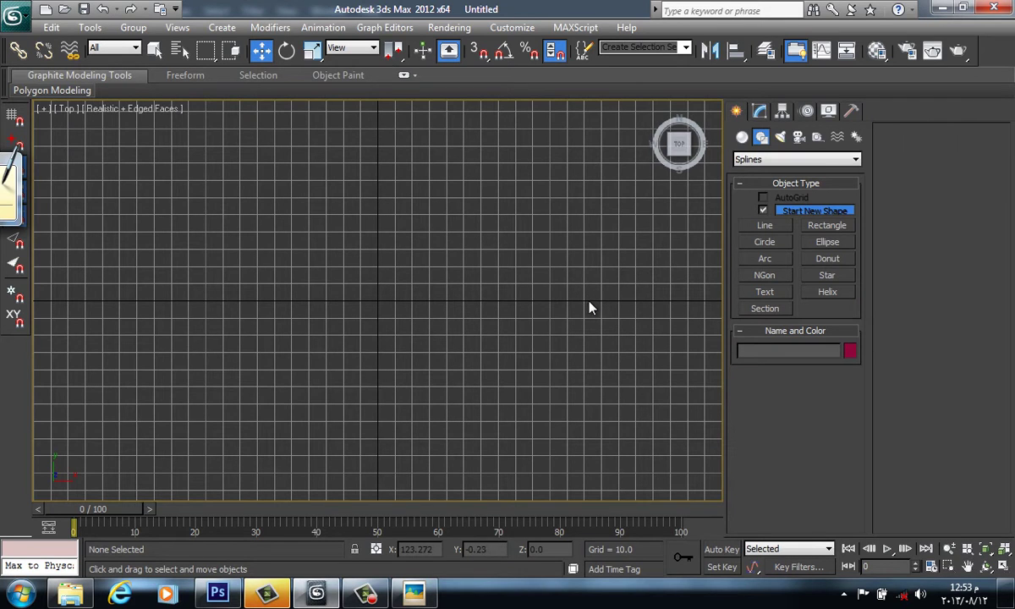
{"action": "key", "text": "p"}
- Orbit the view, settle on a slightly panned Top view, and activate the Line spline tool
{"action": "mouse_move", "coordinate": [587, 314]}
{"action": "middle_mouse_down", "text": "alt"}
{"action": "mouse_move", "coordinate": [587, 274]}
{"action": "mouse_move", "coordinate": [612, 229]}
{"action": "mouse_move", "coordinate": [615, 256]}
{"action": "middle_mouse_up", "text": "alt"}
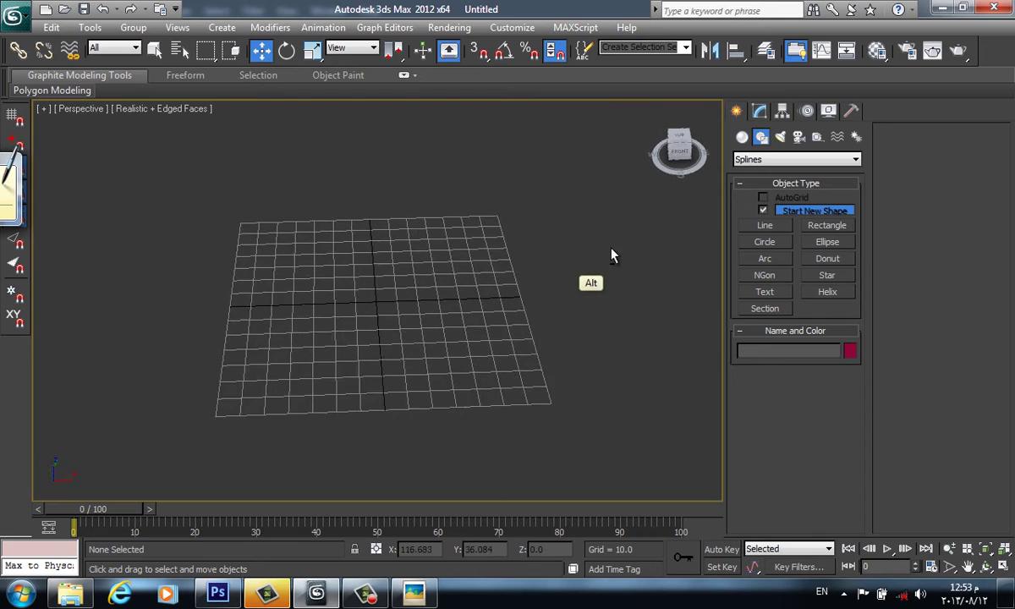
{"action": "left_click", "coordinate": [682, 142]}
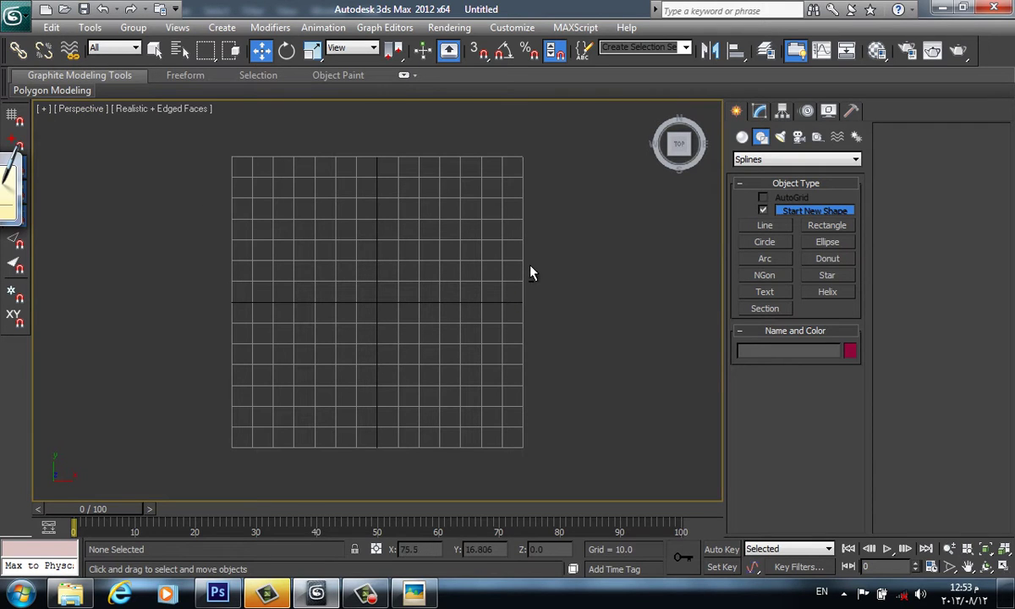
{"action": "mouse_move", "coordinate": [531, 271]}
{"action": "middle_mouse_down", "text": "alt"}
{"action": "mouse_move", "coordinate": [573, 220]}
{"action": "mouse_move", "coordinate": [550, 266]}
{"action": "middle_mouse_up", "text": "alt"}
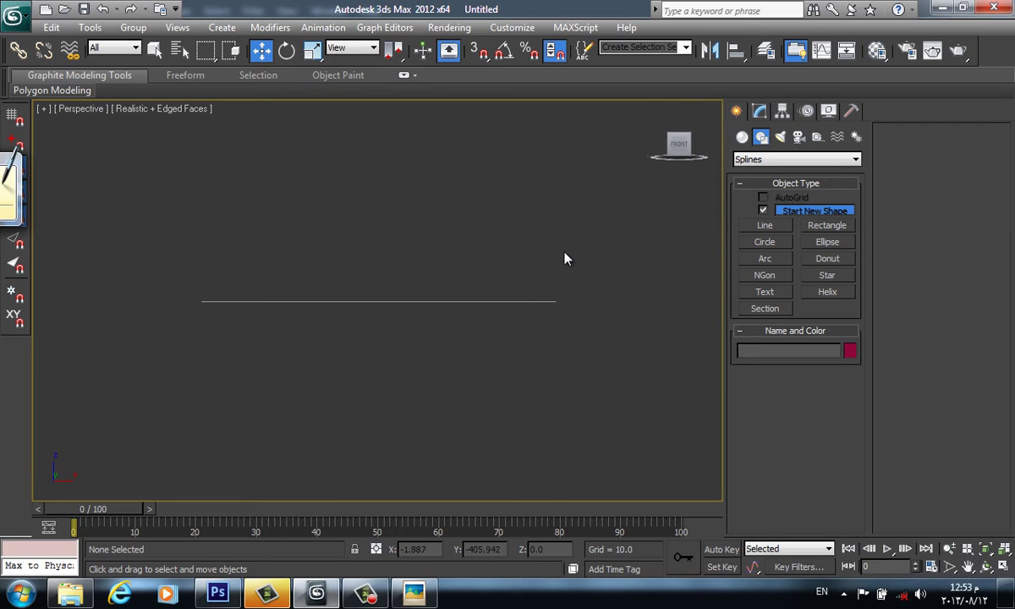
{"action": "key", "text": "t"}
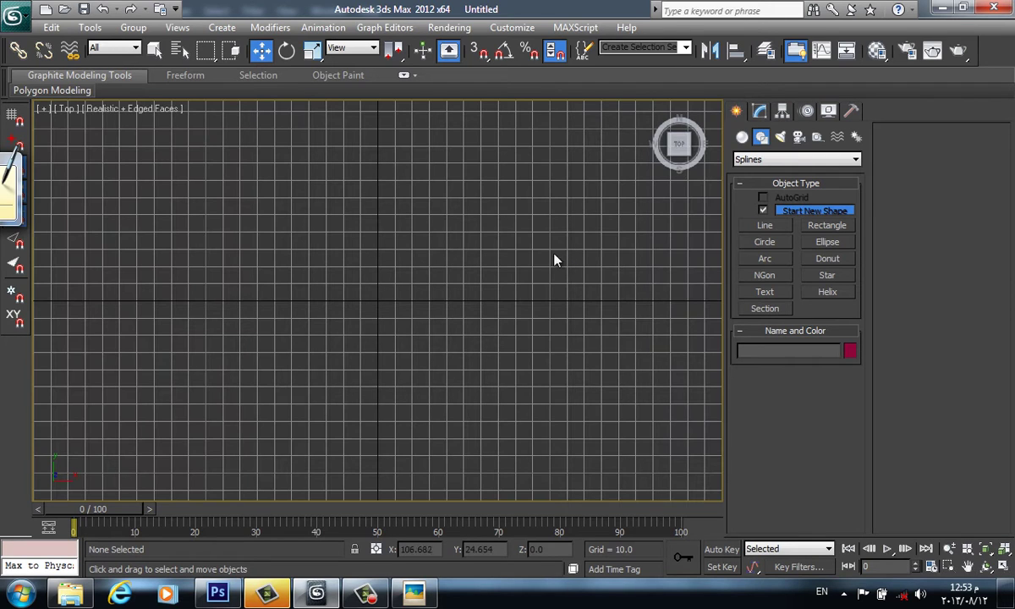
{"action": "middle_click_drag", "start_coordinate": [549, 281], "coordinate": [547, 315]}
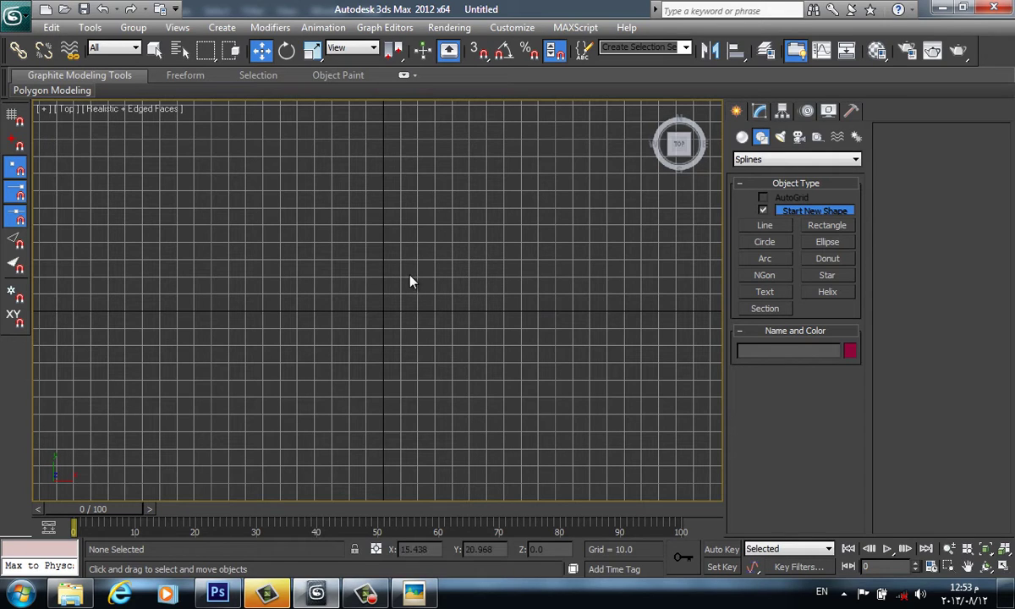
{"action": "left_click", "coordinate": [765, 225]}
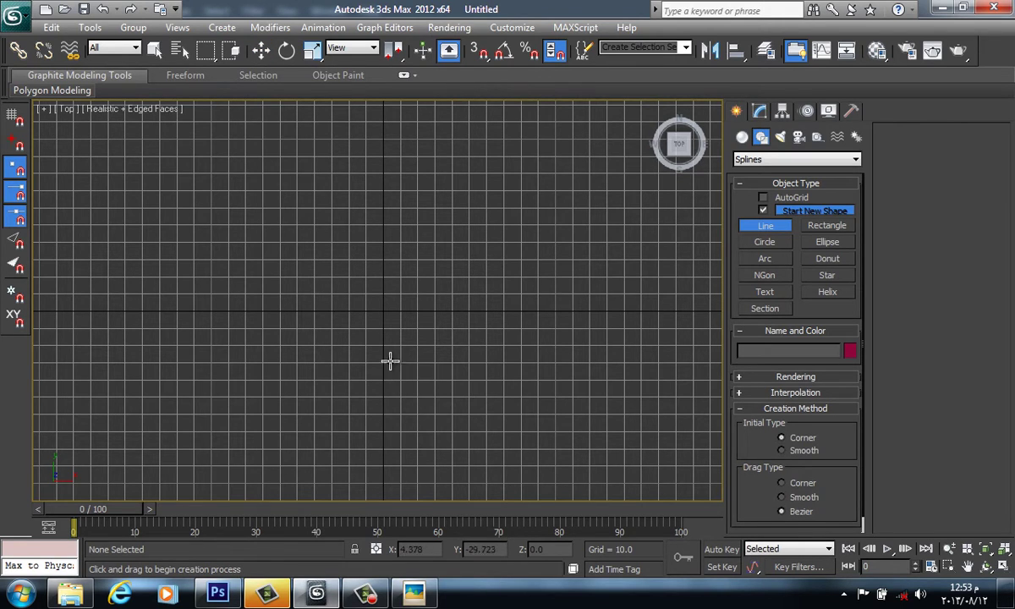
{"action": "left_click", "coordinate": [384, 314]}
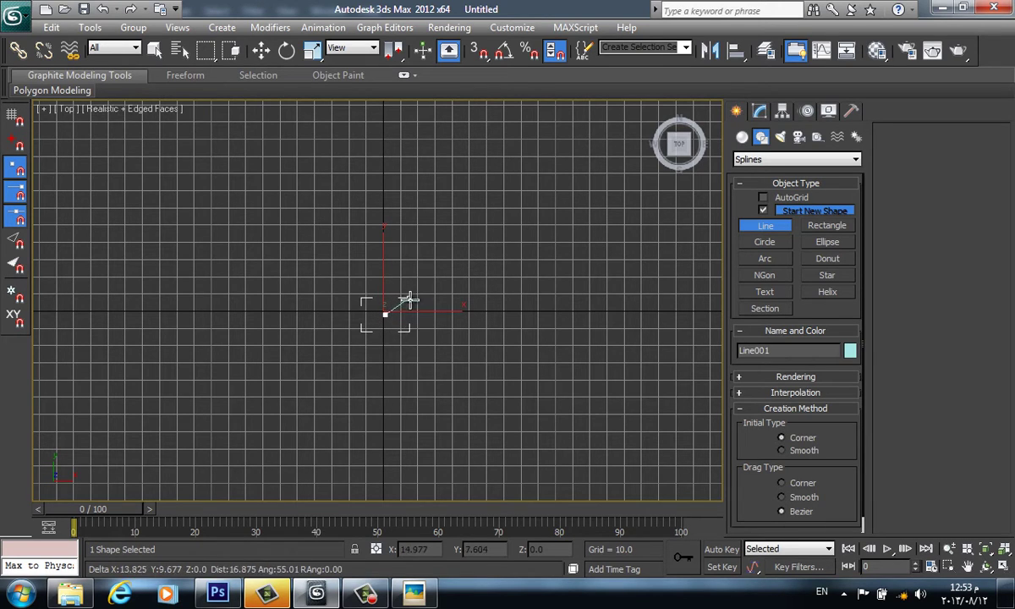
{"action": "left_click_drag", "start_coordinate": [408, 298], "coordinate": [463, 289]}
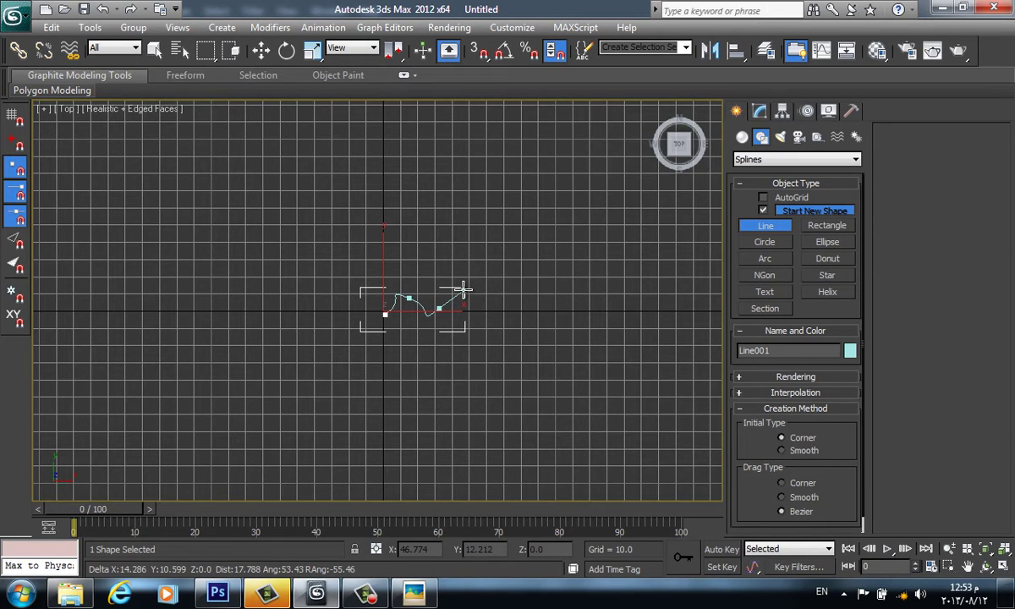
{"action": "left_click_drag", "start_coordinate": [455, 270], "coordinate": [468, 269]}
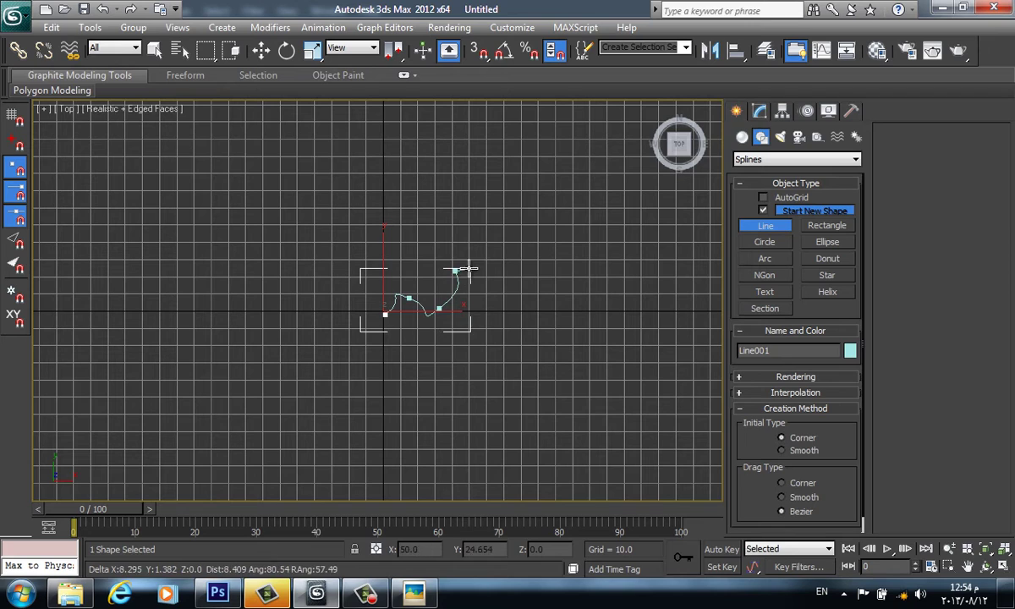
{"action": "right_click", "coordinate": [512, 273]}
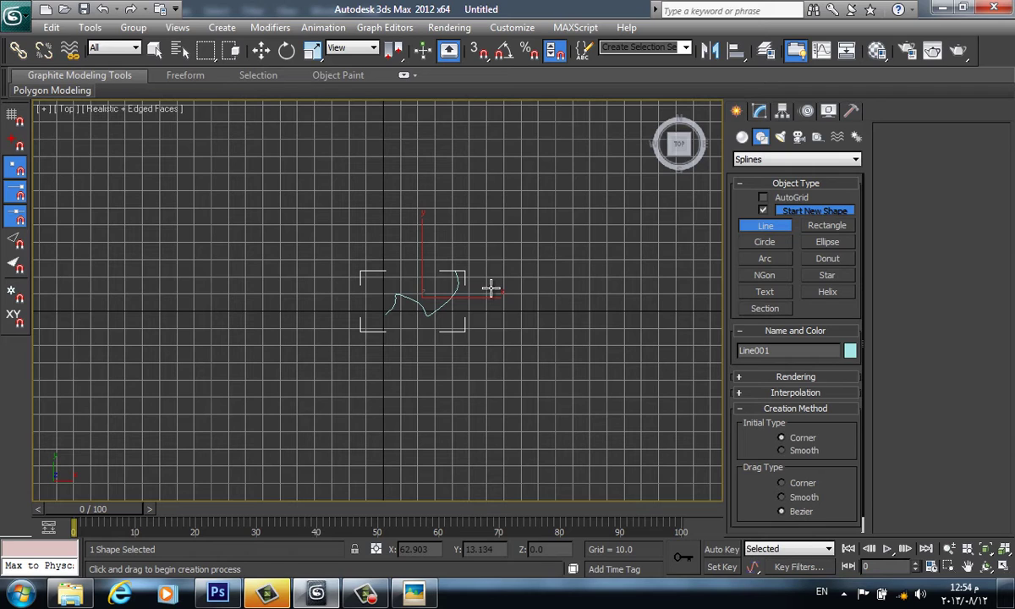
{"action": "left_click", "coordinate": [459, 290]}
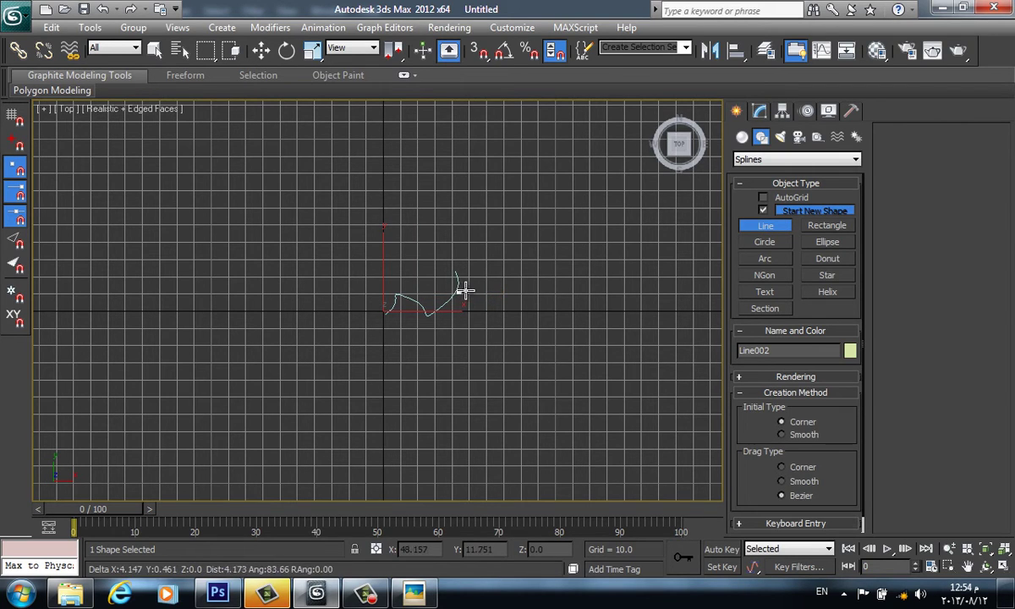
{"action": "right_click", "coordinate": [461, 286]}
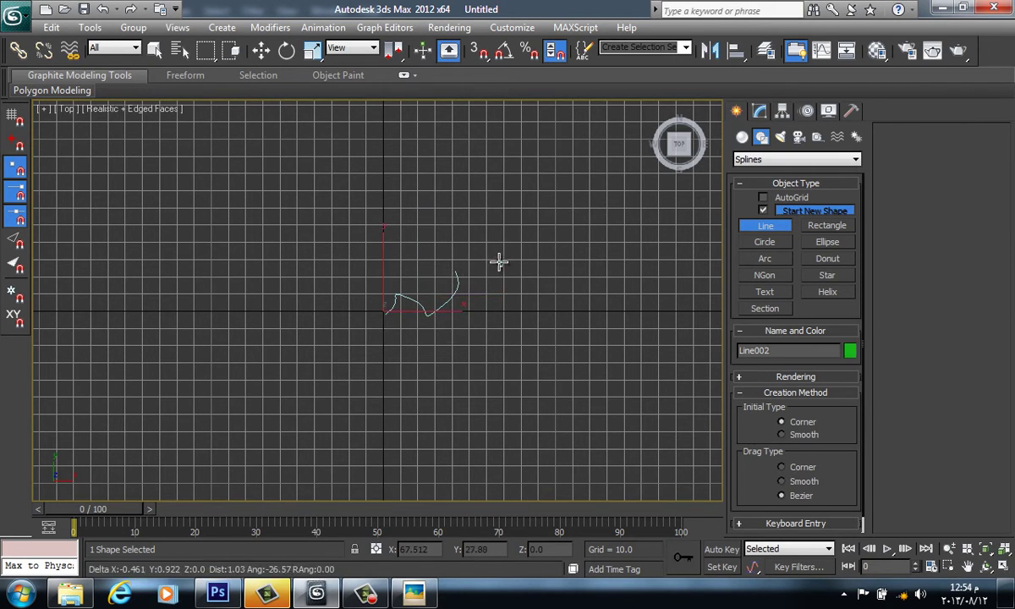
{"action": "right_click", "coordinate": [501, 261]}
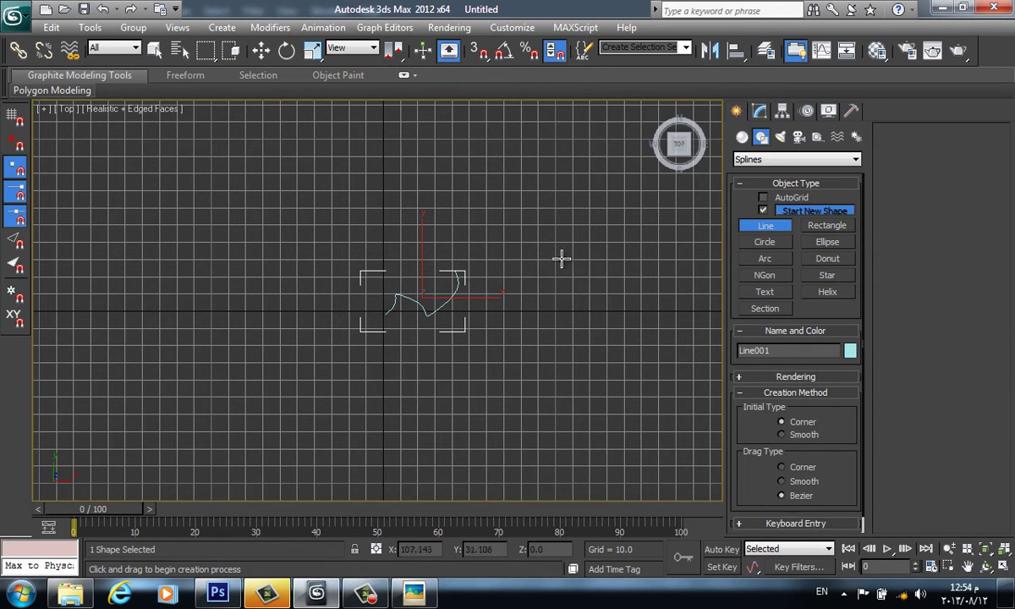
{"action": "key", "text": "w"}
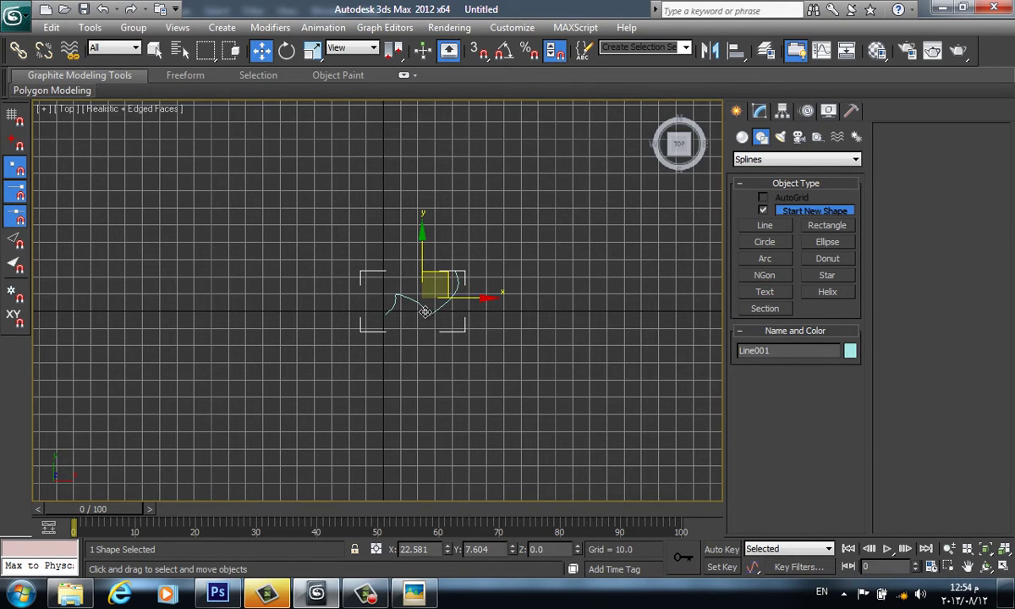
{"action": "key", "text": "Delete"}
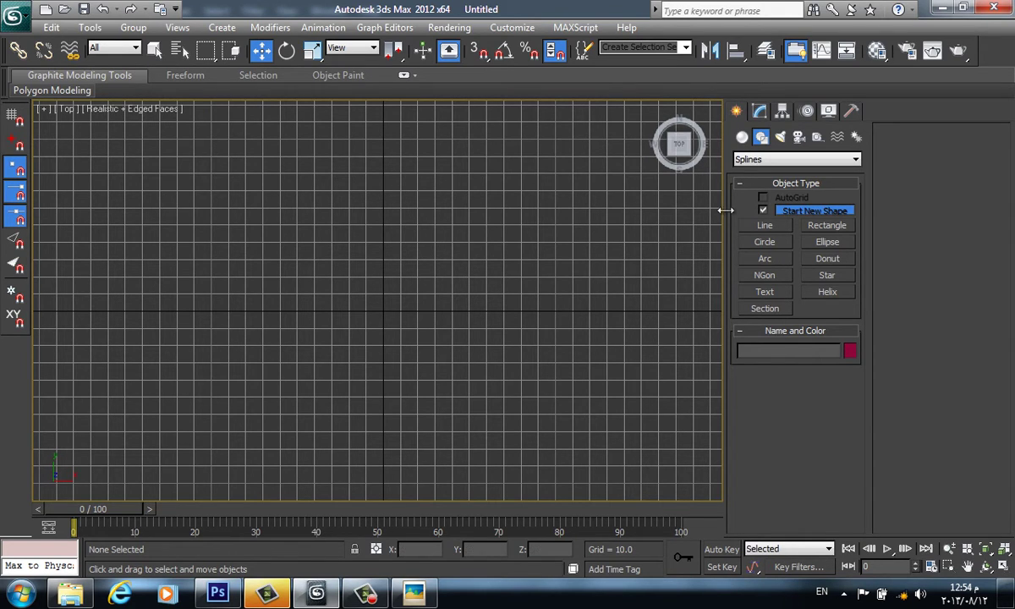
- Draw a ten-point Smooth-type wave line (Line001) across the Top grid, ending it with a right-click
{"action": "left_click", "coordinate": [757, 226]}
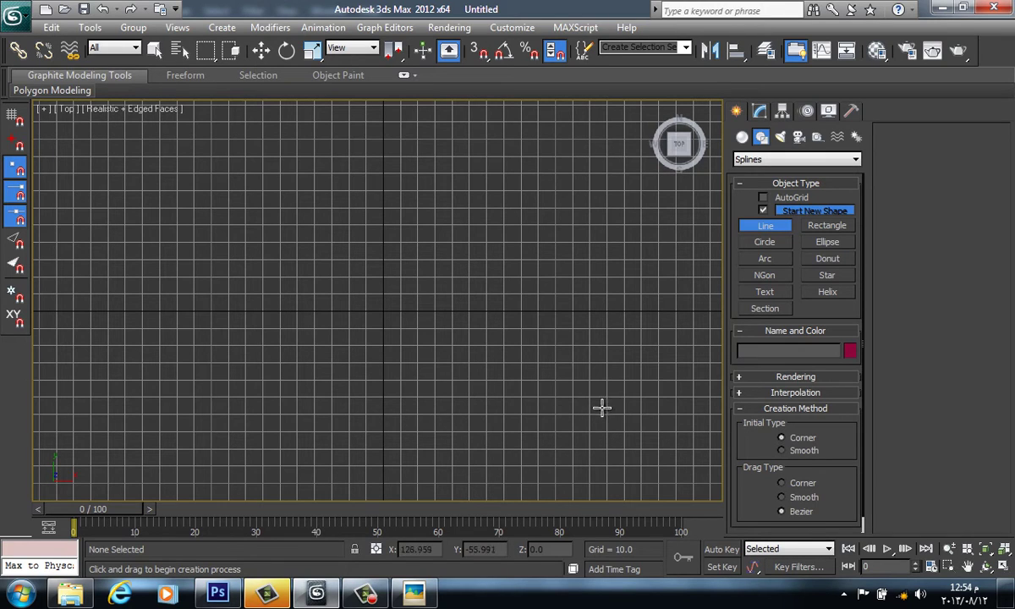
{"action": "left_click", "coordinate": [787, 452]}
{"action": "left_click", "coordinate": [383, 313]}
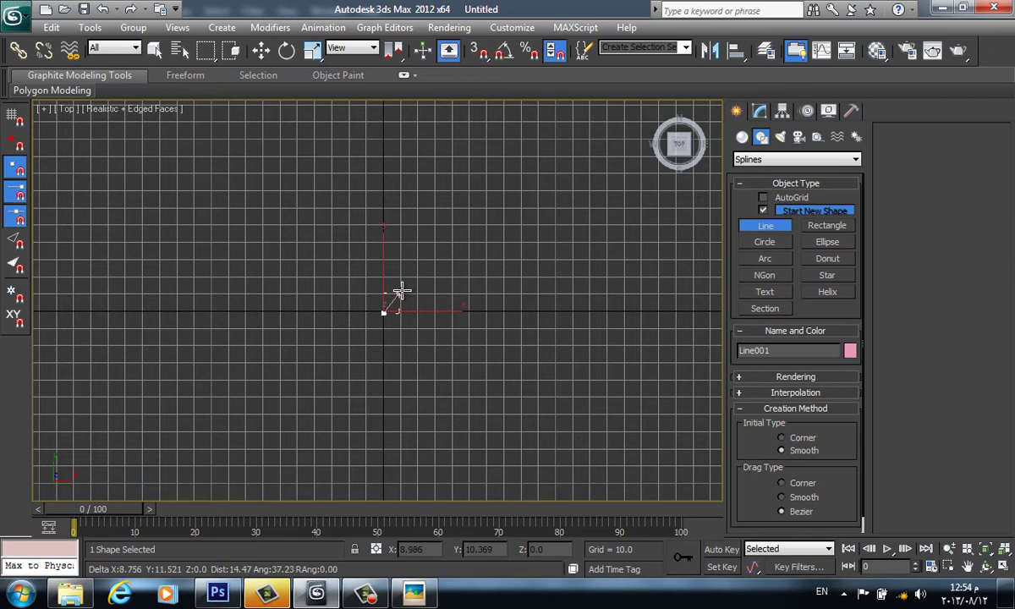
{"action": "left_click", "coordinate": [405, 291]}
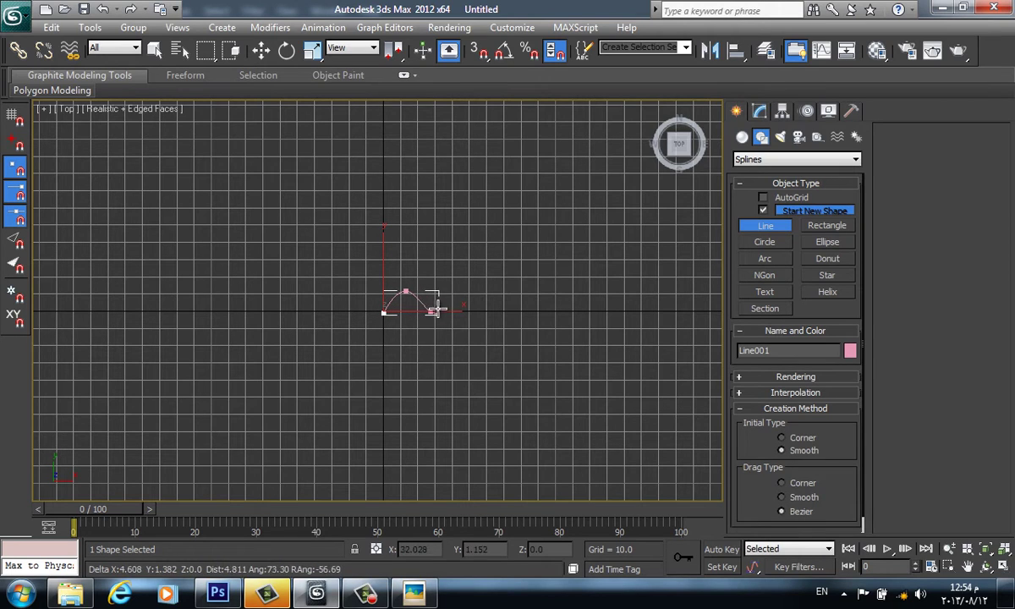
{"action": "left_click", "coordinate": [430, 312]}
{"action": "left_click", "coordinate": [455, 293]}
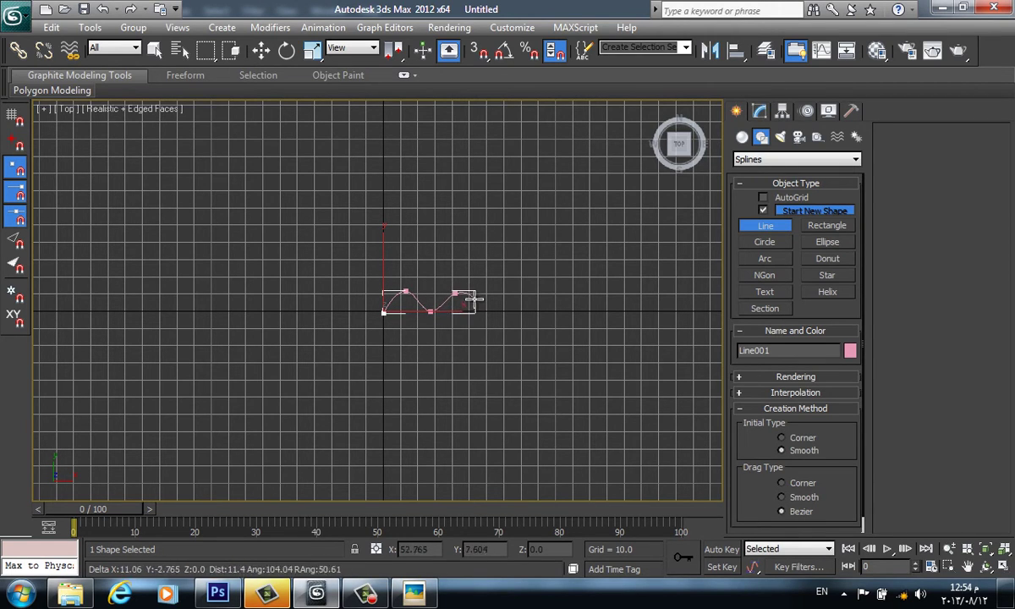
{"action": "left_click", "coordinate": [479, 312]}
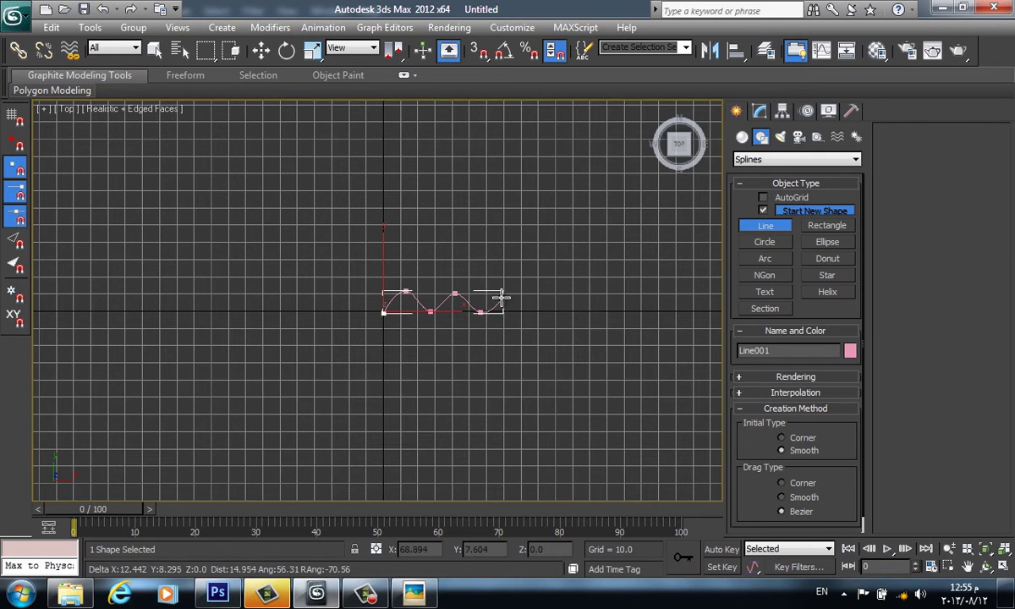
{"action": "left_click", "coordinate": [505, 294]}
{"action": "left_click", "coordinate": [529, 312]}
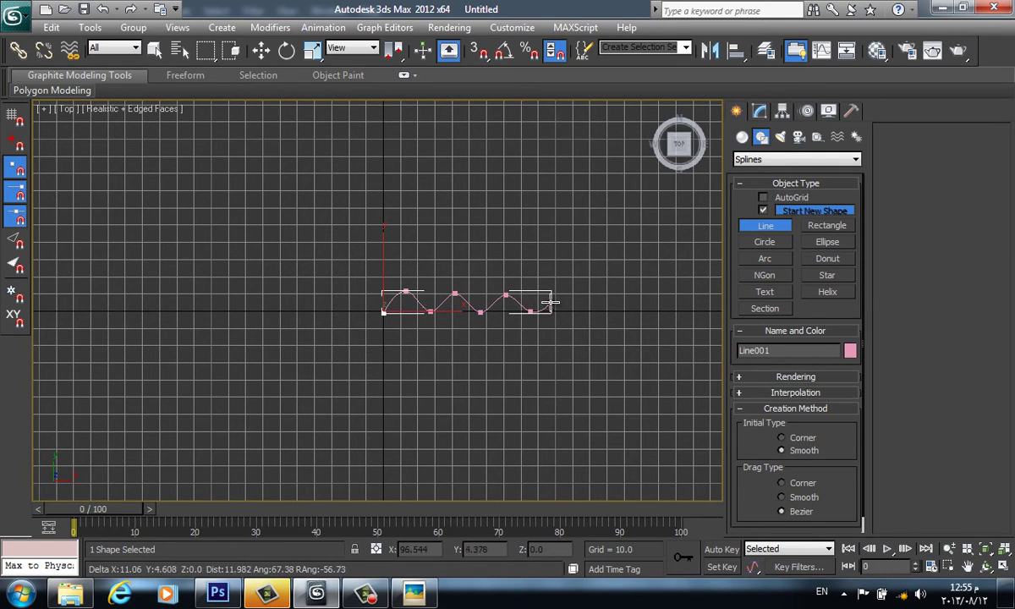
{"action": "left_click", "coordinate": [560, 296]}
{"action": "left_click", "coordinate": [583, 314]}
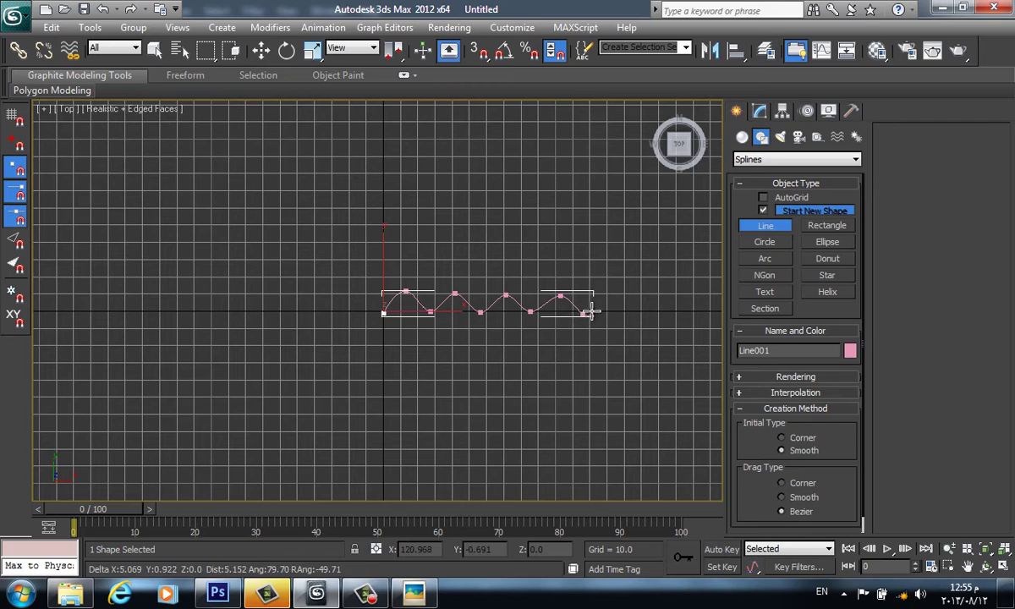
{"action": "left_click", "coordinate": [606, 294]}
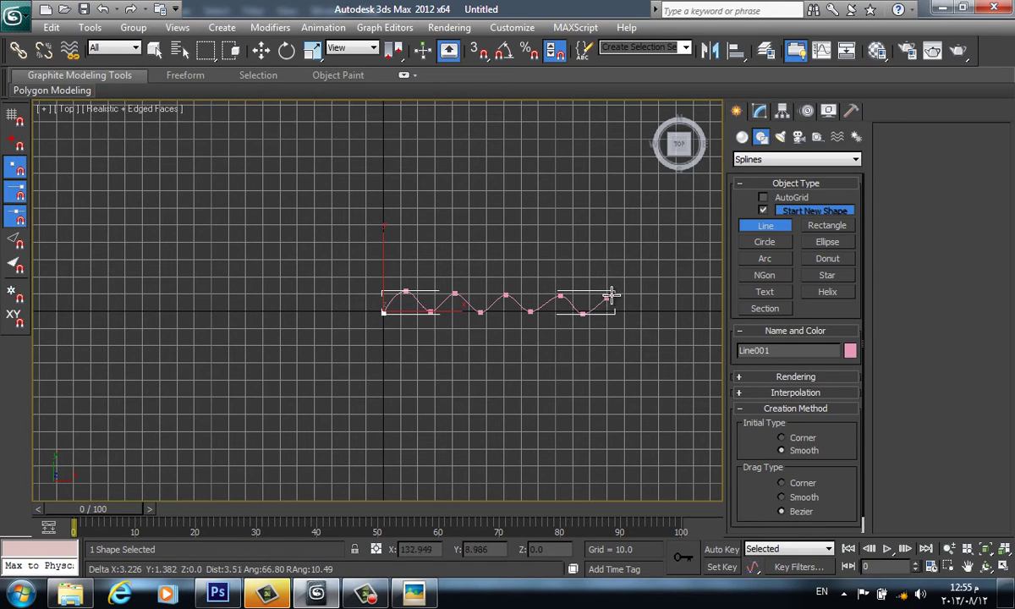
{"action": "right_click", "coordinate": [621, 291]}
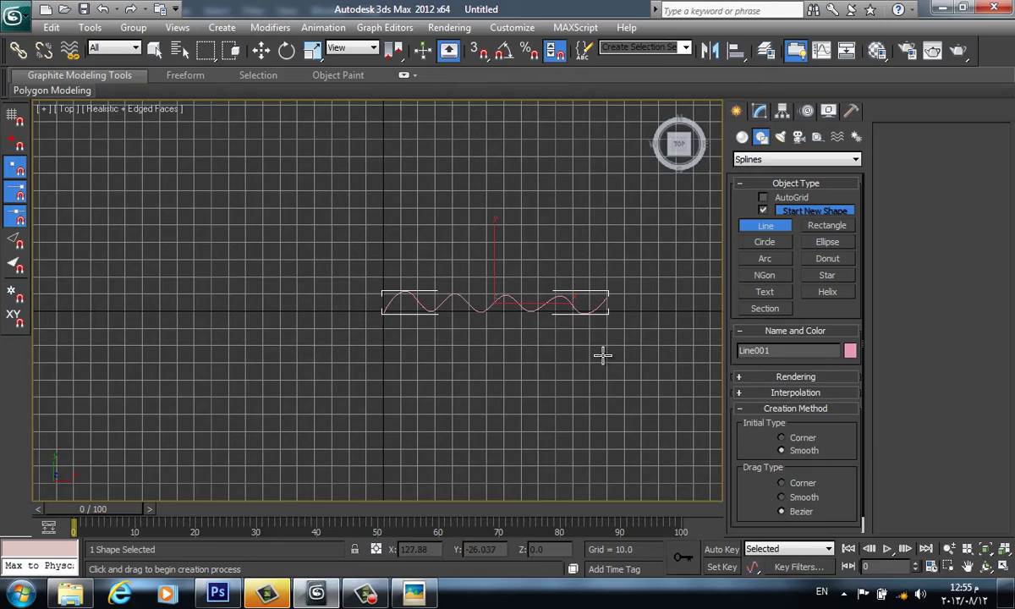
- Apply an Extrude modifier to Line001 with an Amount of 278.5
{"action": "mouse_move", "coordinate": [603, 370]}
{"action": "middle_mouse_down", "text": "alt"}
{"action": "mouse_move", "coordinate": [594, 390]}
{"action": "mouse_move", "coordinate": [651, 277]}
{"action": "middle_mouse_up", "text": "alt"}
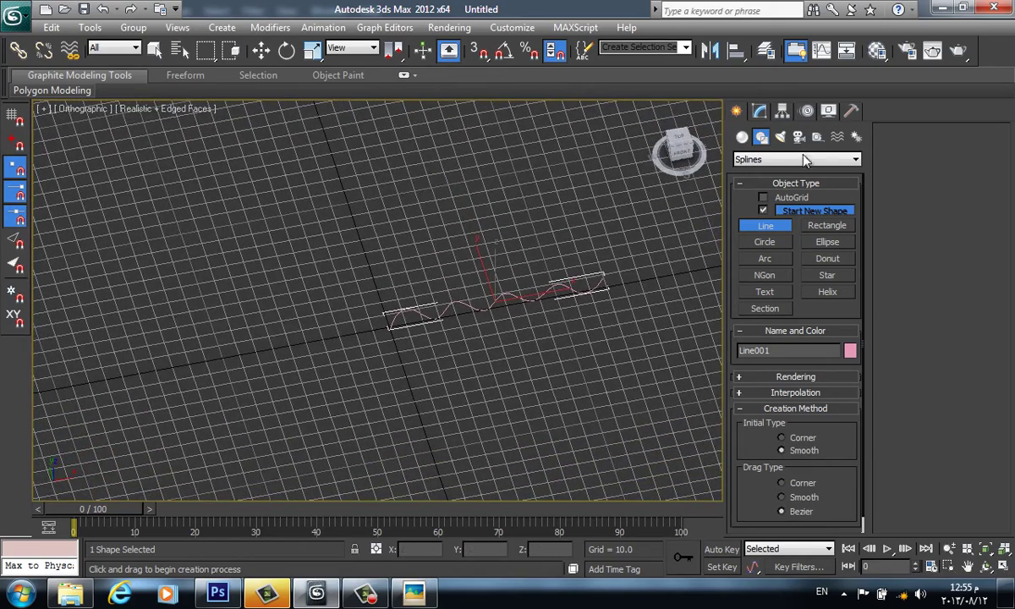
{"action": "left_click", "coordinate": [759, 113]}
{"action": "left_click", "coordinate": [855, 154]}
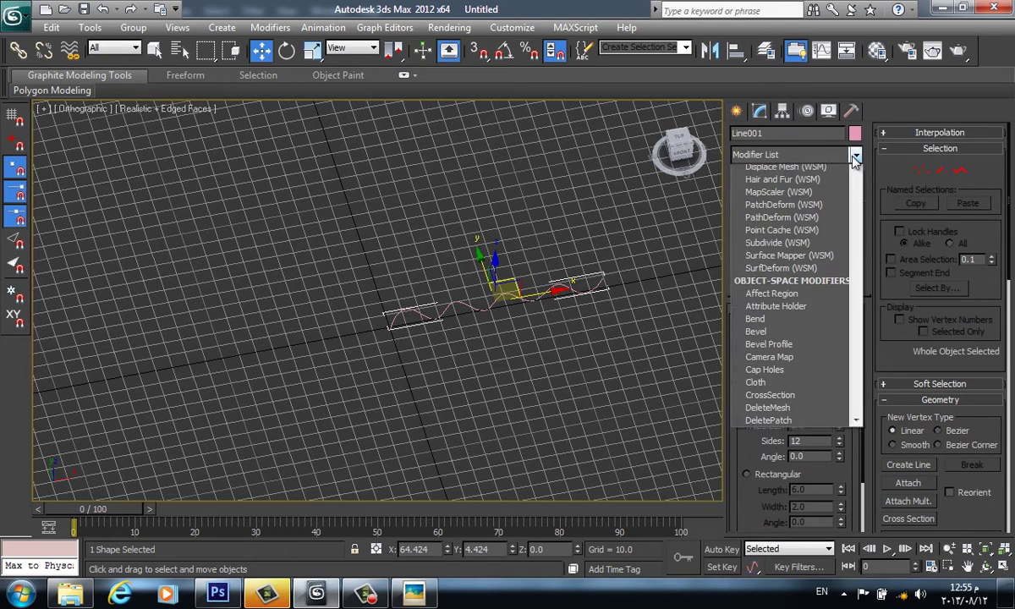
{"action": "key", "text": "e"}
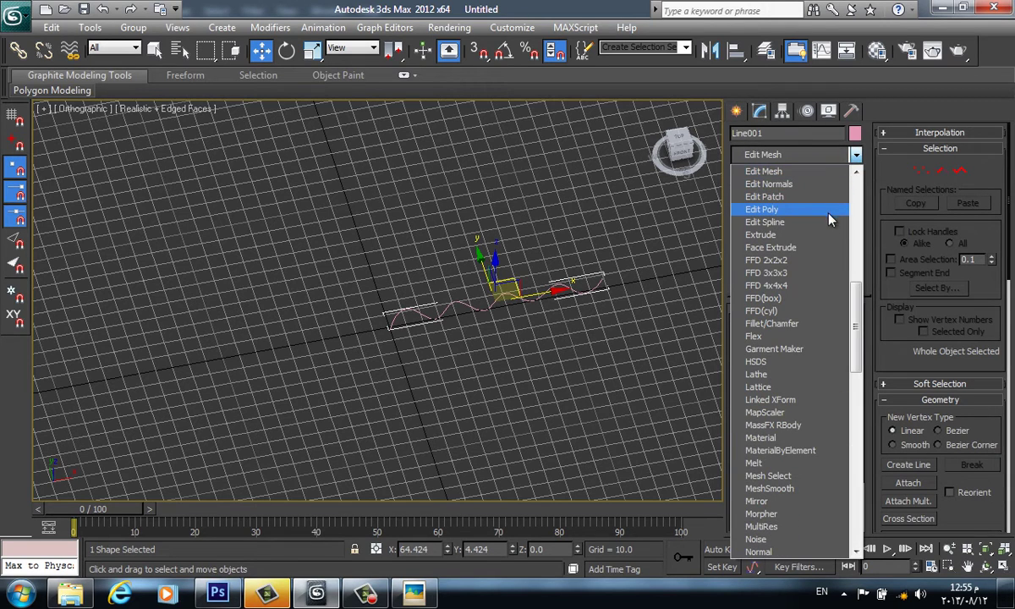
{"action": "left_click", "coordinate": [829, 237]}
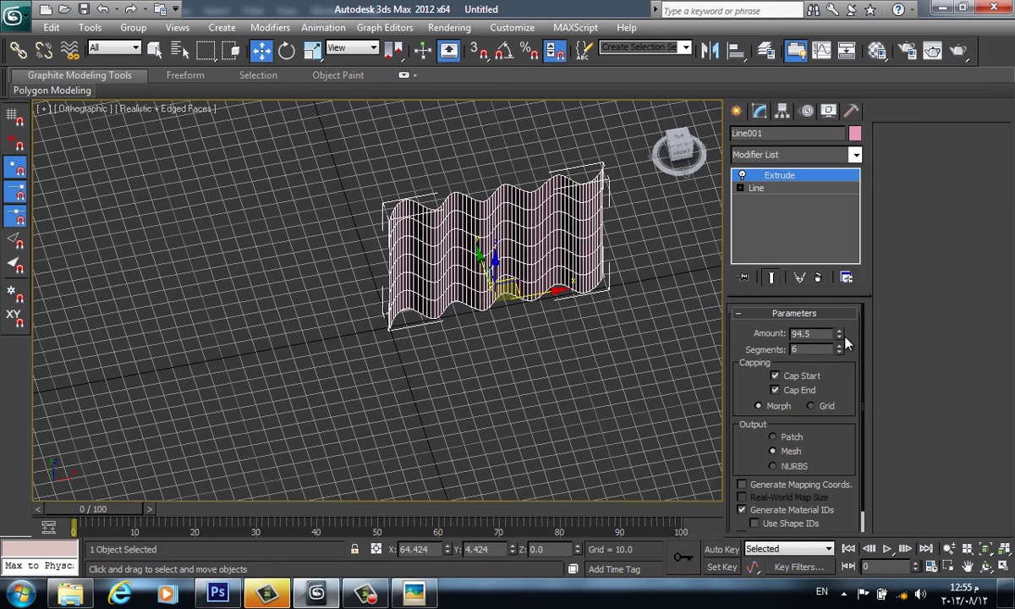
{"action": "left_click_drag", "start_coordinate": [842, 338], "coordinate": [858, 61]}
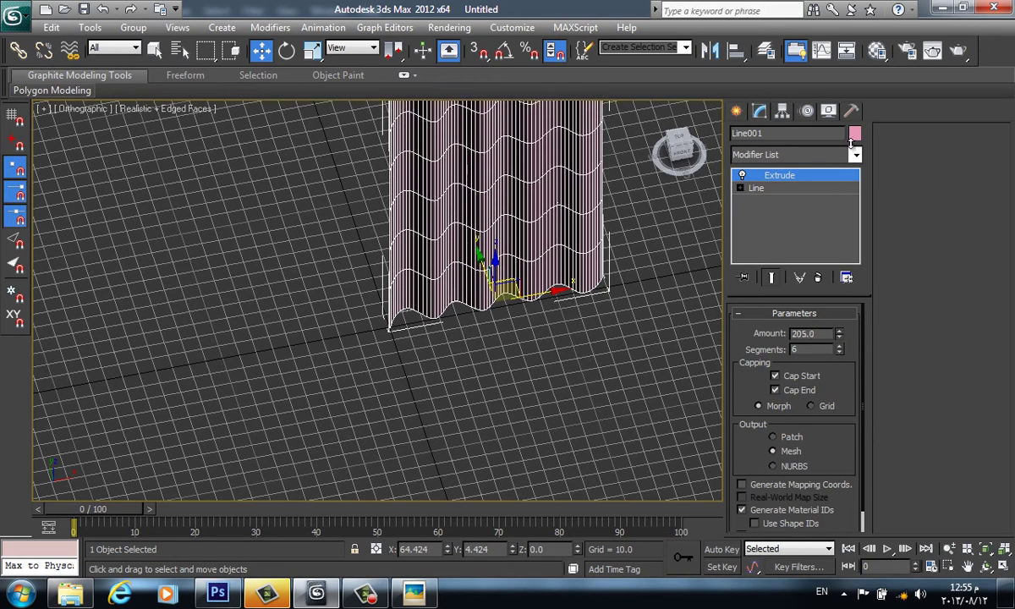
- Zoom and pan to centre the extruded wall in the view, reselecting it
{"action": "left_click", "coordinate": [648, 245]}
{"action": "scroll", "coordinate": [648, 247], "scroll_direction": "down", "scroll_amount": 4}
{"action": "middle_click_drag", "start_coordinate": [641, 249], "coordinate": [567, 335]}
{"action": "left_click", "coordinate": [527, 308]}
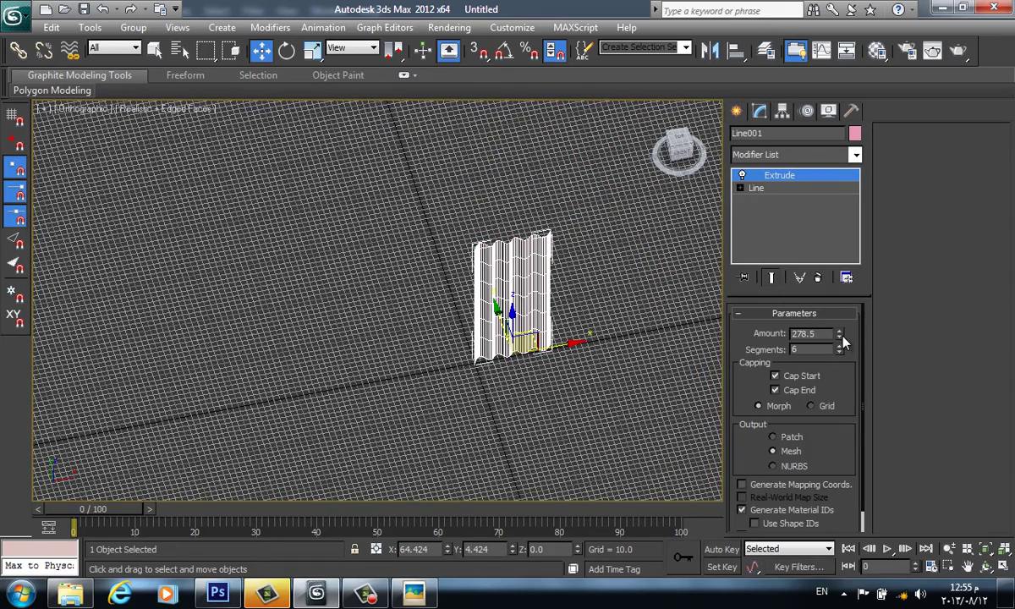
{"action": "scroll", "coordinate": [681, 356], "scroll_direction": "up", "scroll_amount": 4}
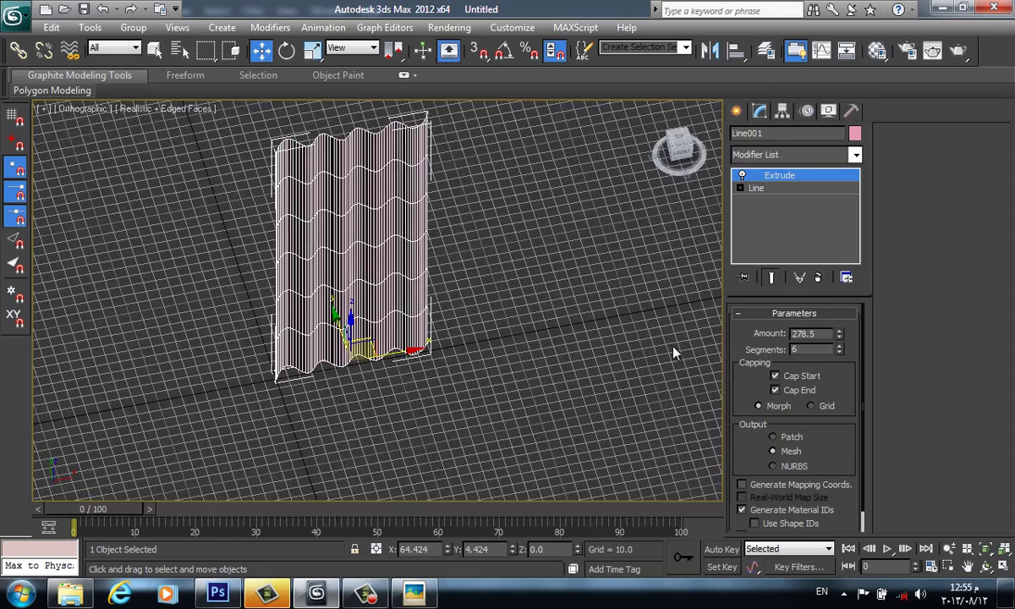
{"action": "middle_click_drag", "start_coordinate": [597, 328], "coordinate": [698, 396]}
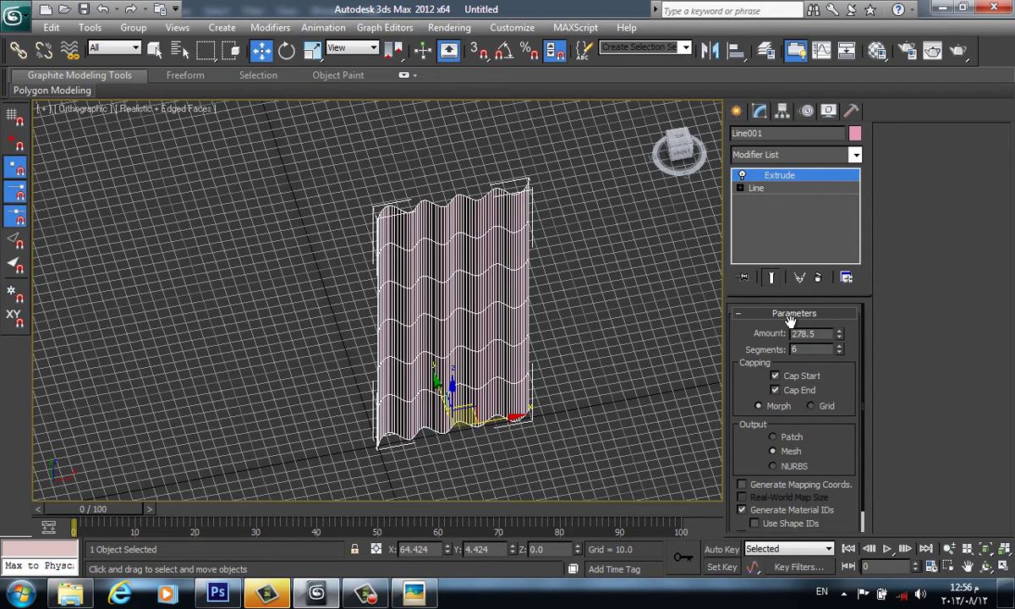
- Add a Shell modifier above Extrude, giving the panel 1.0 outer thickness
{"action": "left_click", "coordinate": [855, 155]}
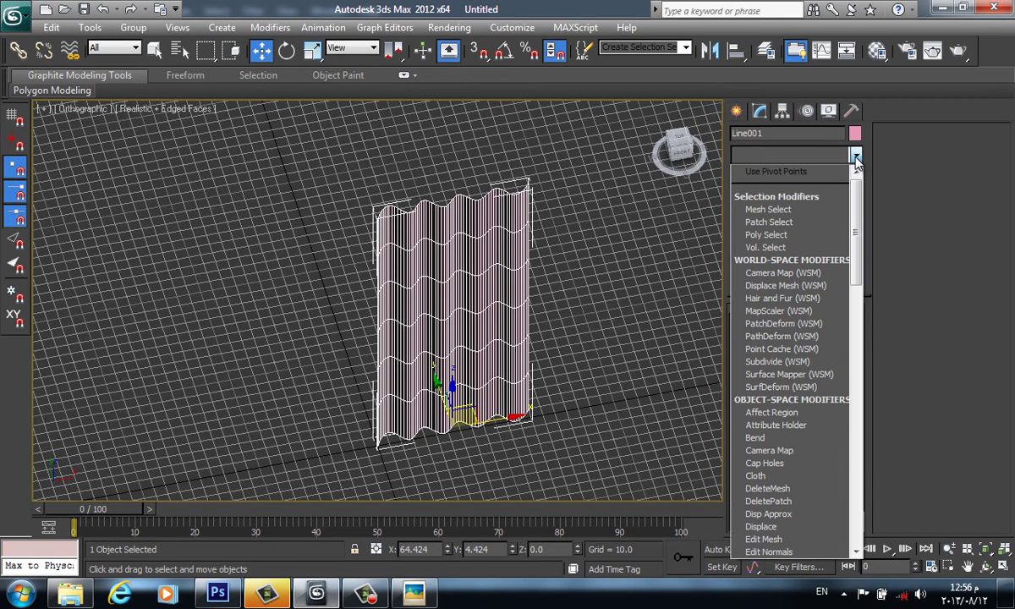
{"action": "scroll", "coordinate": [795, 182], "scroll_direction": "down", "scroll_amount": 5}
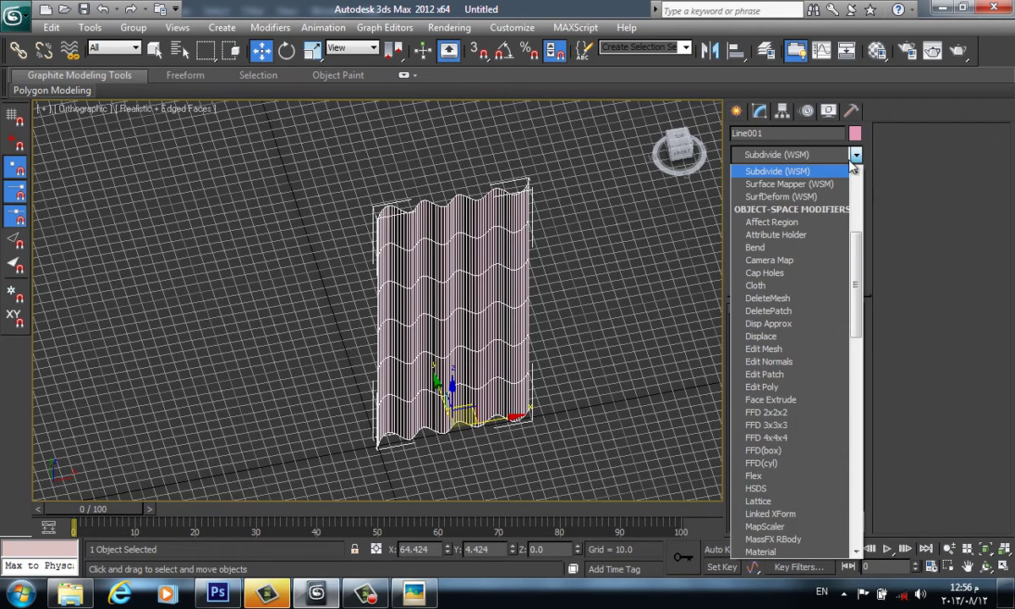
{"action": "scroll", "coordinate": [812, 208], "scroll_direction": "down", "scroll_amount": 15}
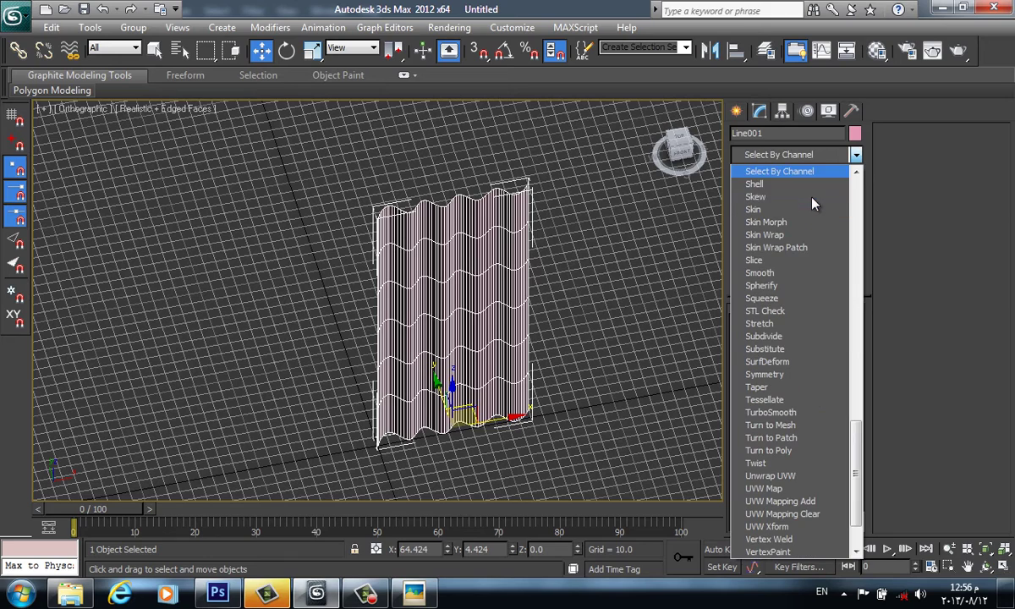
{"action": "left_click", "coordinate": [756, 180]}
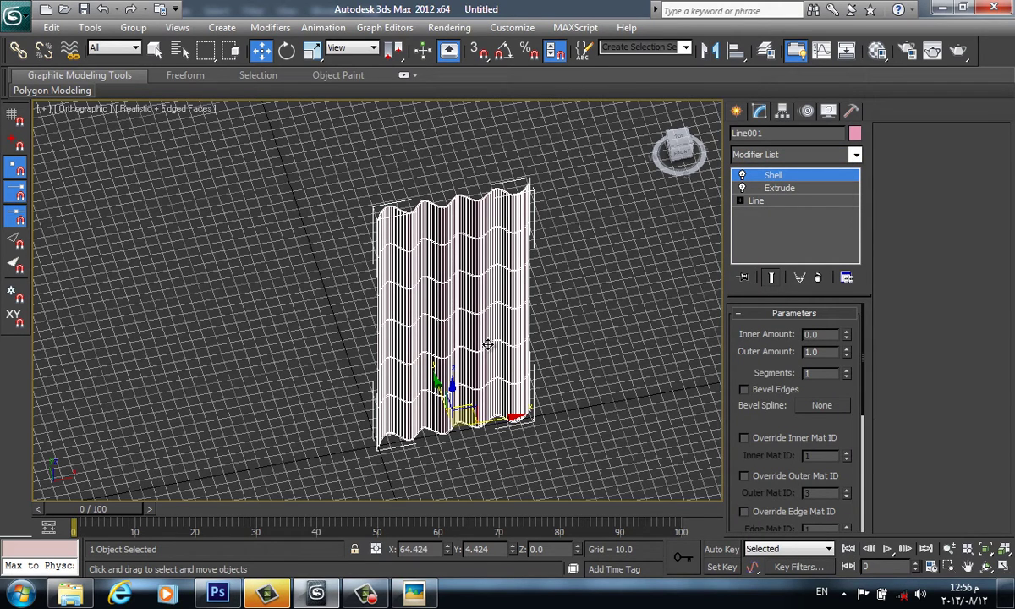
{"action": "left_click", "coordinate": [855, 156]}
- Add an FFD 4x4x4 modifier and show the curtain in a wireframe Front view
{"action": "key", "text": "f"}
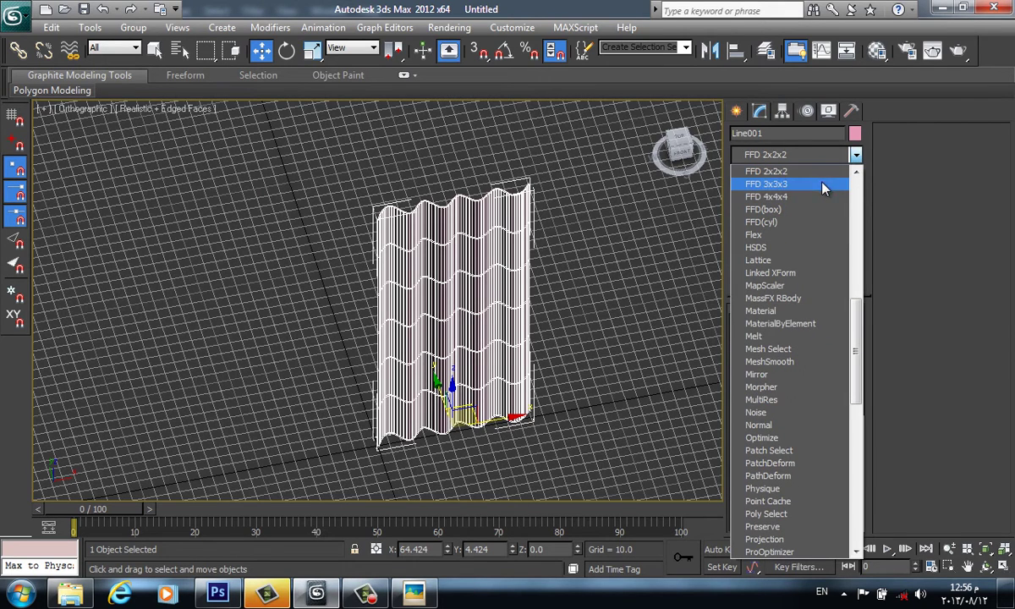
{"action": "left_click", "coordinate": [820, 196]}
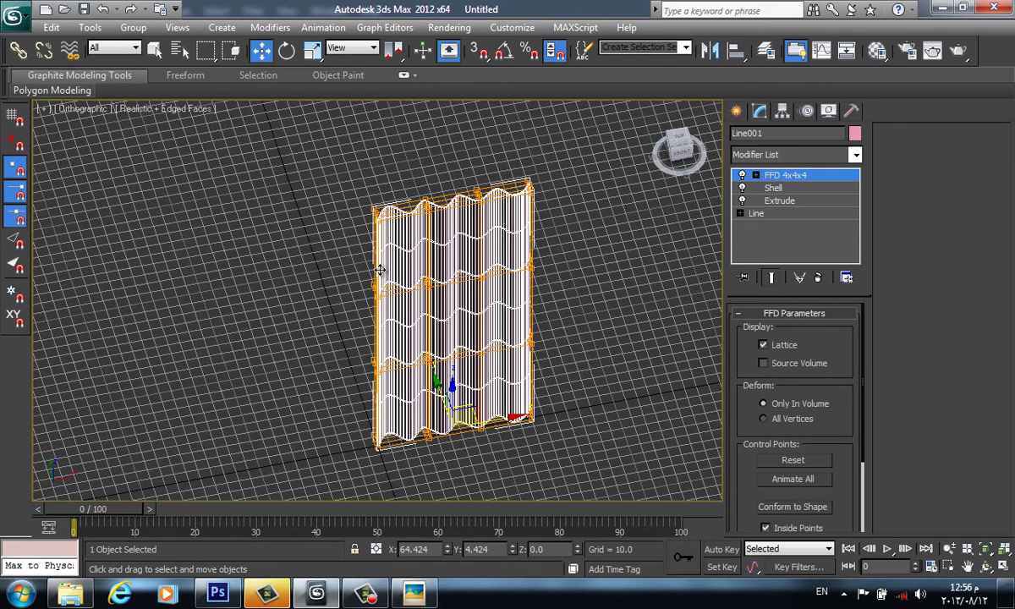
{"action": "key", "text": "f"}
{"action": "key", "text": "F4"}
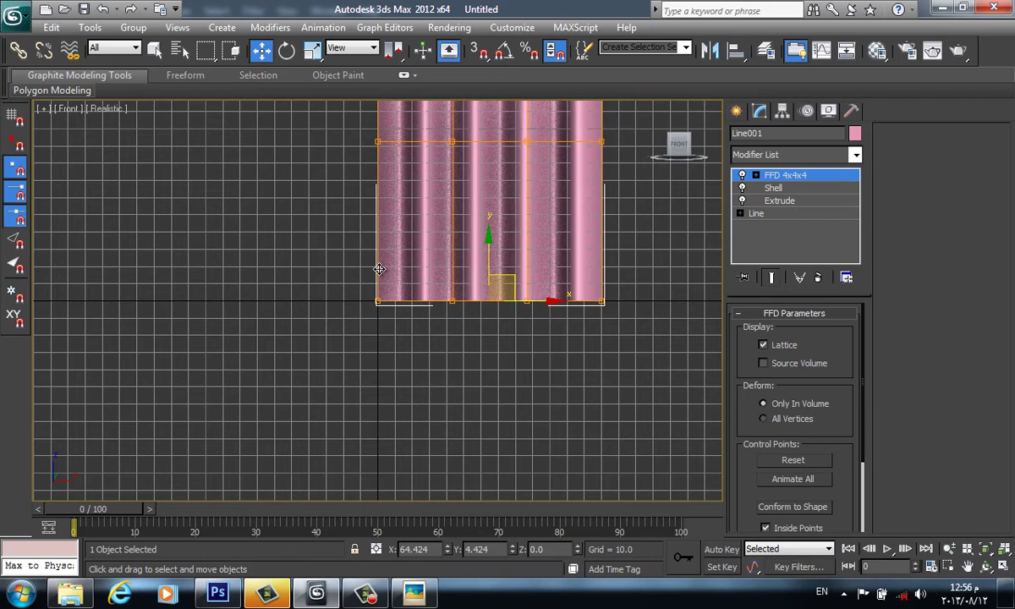
{"action": "key", "text": "F3"}
- Zoom extents on the curtain in the Front view and reselect it
{"action": "middle_click_drag", "start_coordinate": [377, 255], "coordinate": [379, 265]}
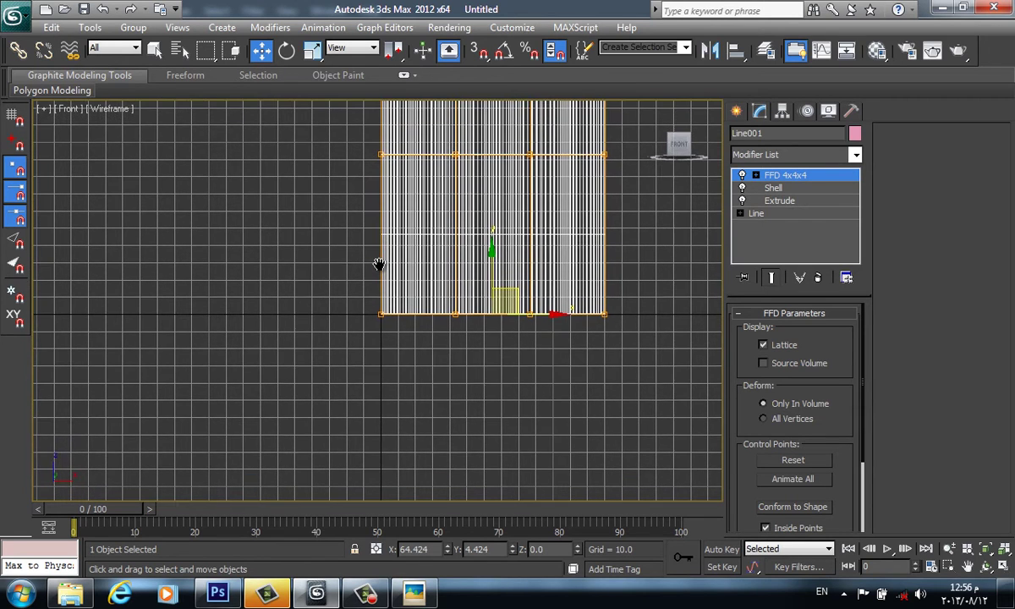
{"action": "key", "text": "z"}
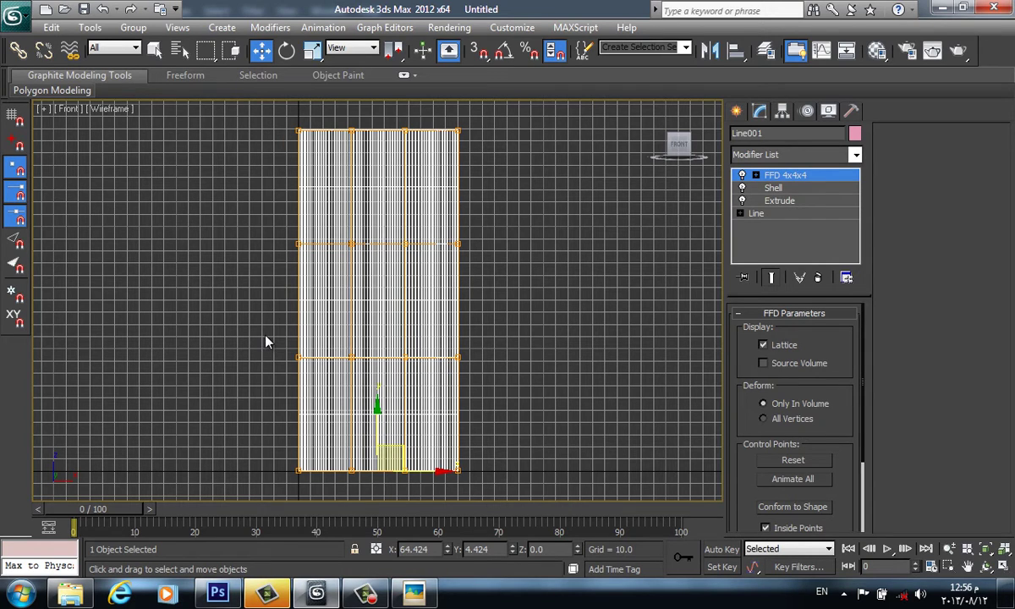
{"action": "left_click_drag", "start_coordinate": [266, 337], "coordinate": [320, 487]}
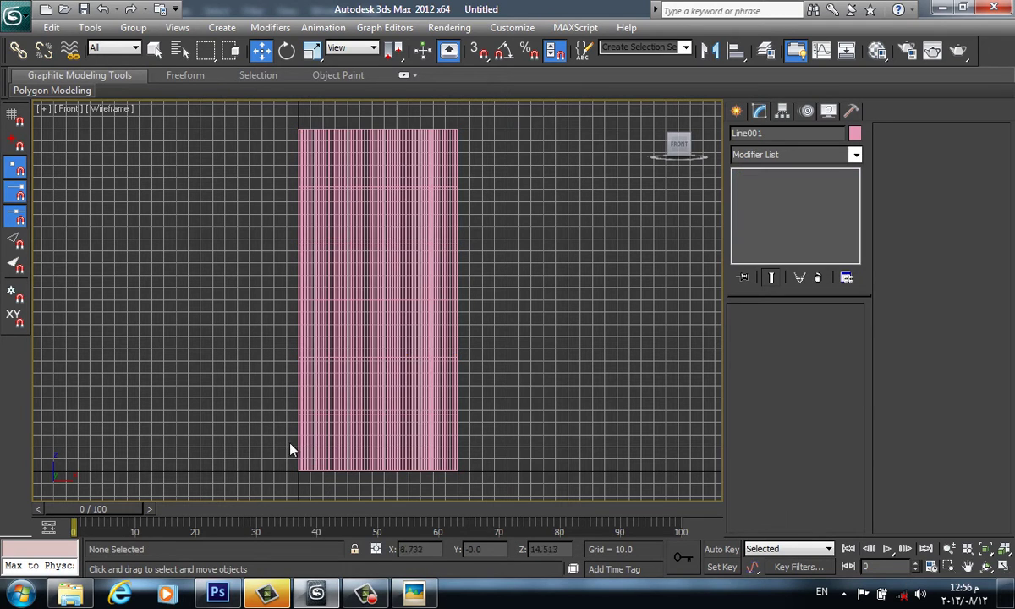
{"action": "left_click", "coordinate": [301, 324]}
{"action": "left_click", "coordinate": [782, 175]}
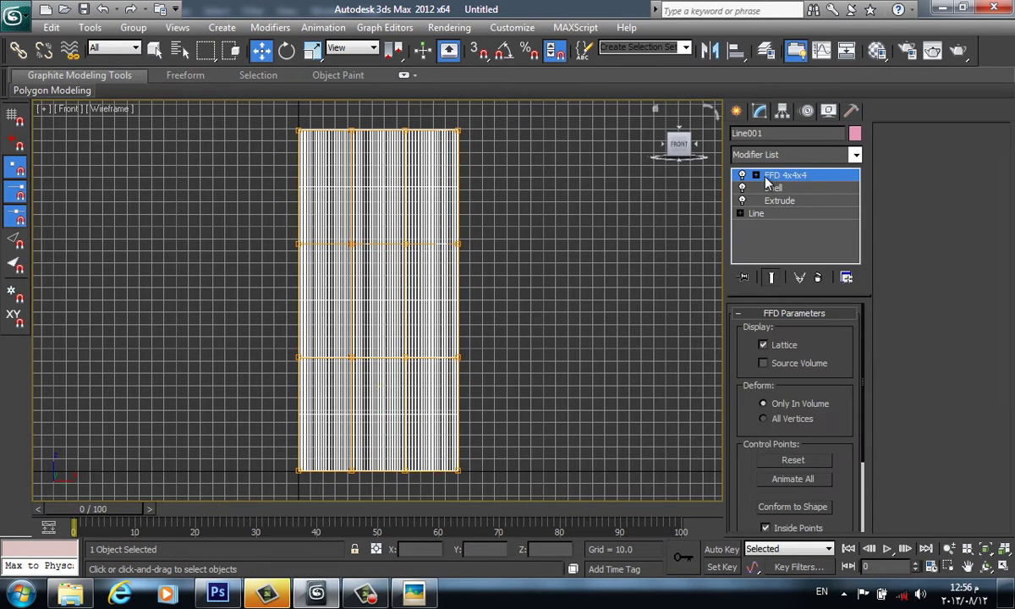
- At the FFD Control Points level, move the lower-left lattice points inward to pinch the curtain
{"action": "left_click", "coordinate": [755, 175]}
{"action": "left_click", "coordinate": [796, 188]}
{"action": "left_click", "coordinate": [774, 175]}
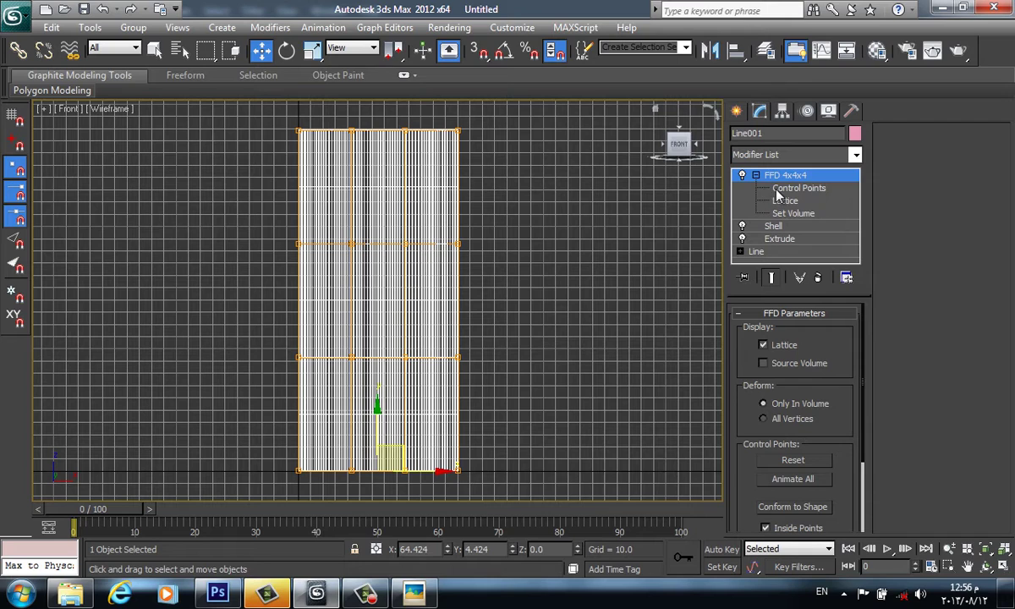
{"action": "left_click", "coordinate": [778, 188]}
{"action": "left_click_drag", "start_coordinate": [283, 335], "coordinate": [316, 494]}
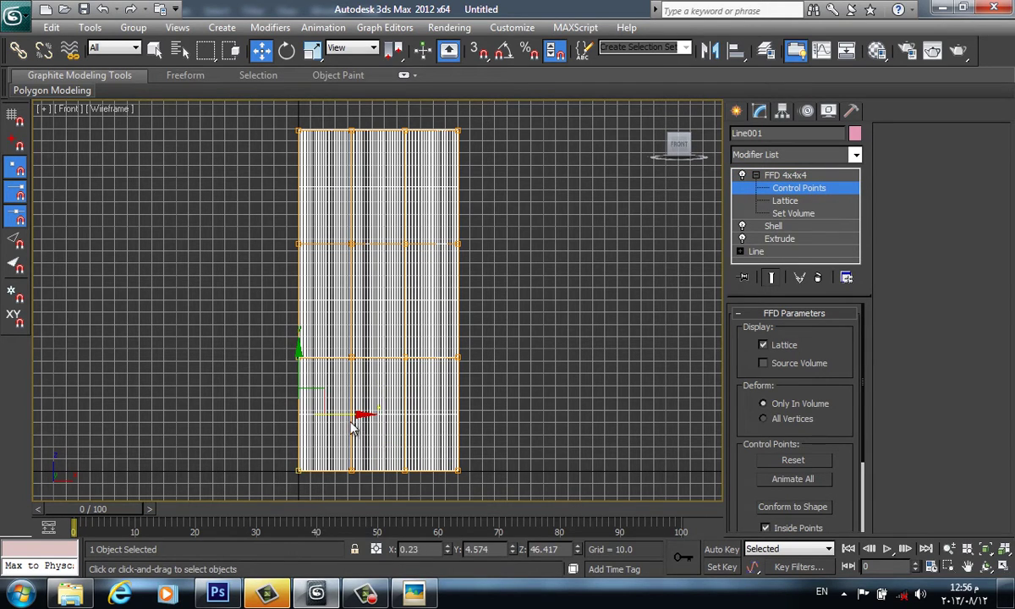
{"action": "left_click_drag", "start_coordinate": [359, 414], "coordinate": [399, 415]}
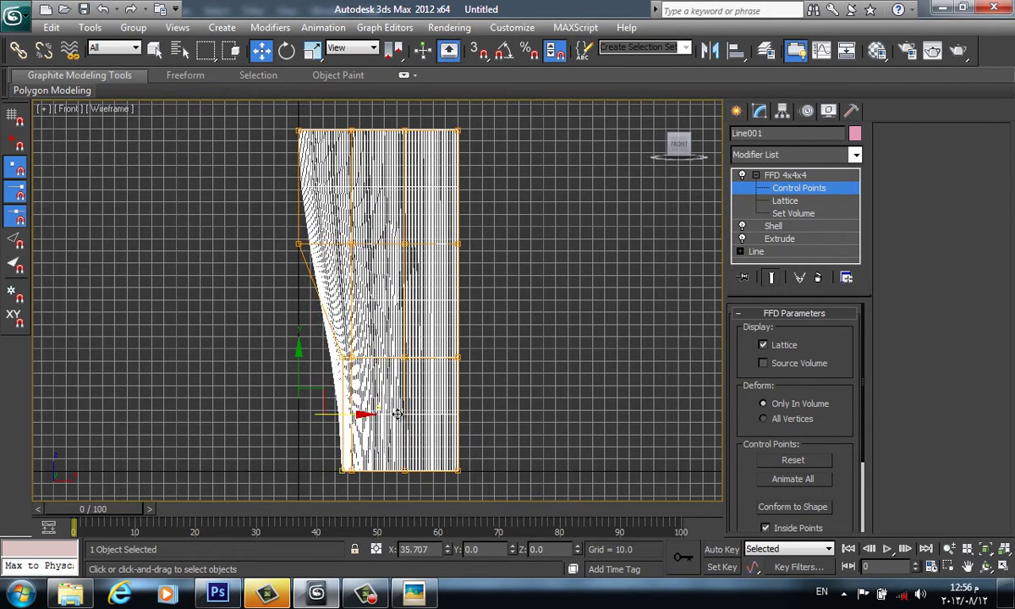
{"action": "left_click", "coordinate": [277, 131]}
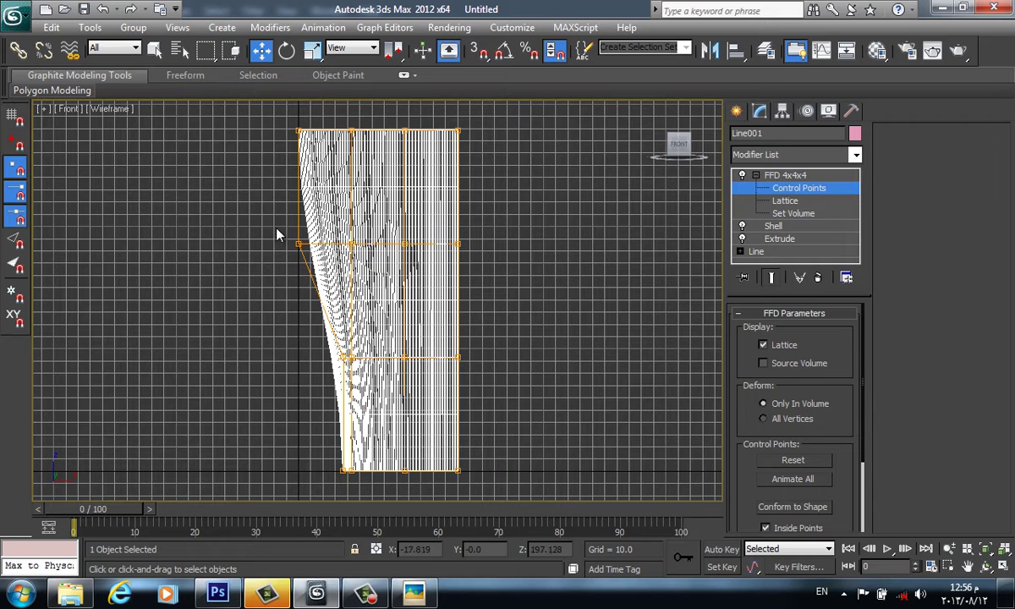
{"action": "mouse_move", "coordinate": [259, 213]}
{"action": "left_mouse_down"}
{"action": "mouse_move", "coordinate": [303, 261]}
{"action": "mouse_move", "coordinate": [309, 248]}
{"action": "mouse_move", "coordinate": [252, 254]}
{"action": "left_mouse_up"}
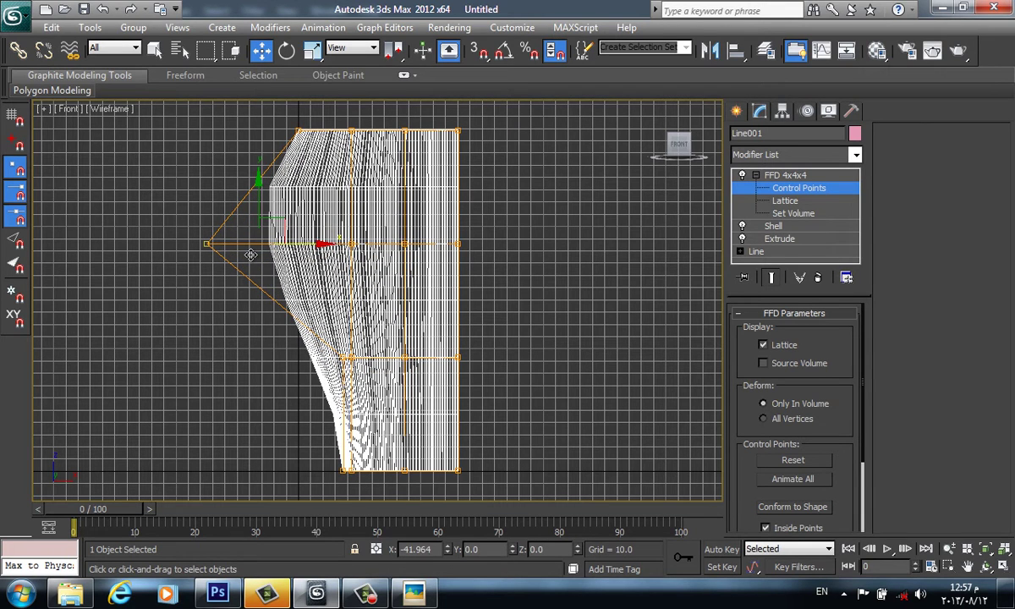
- Pull the top-left lattice point outward to widen the curtain's top
{"action": "left_click", "coordinate": [349, 132]}
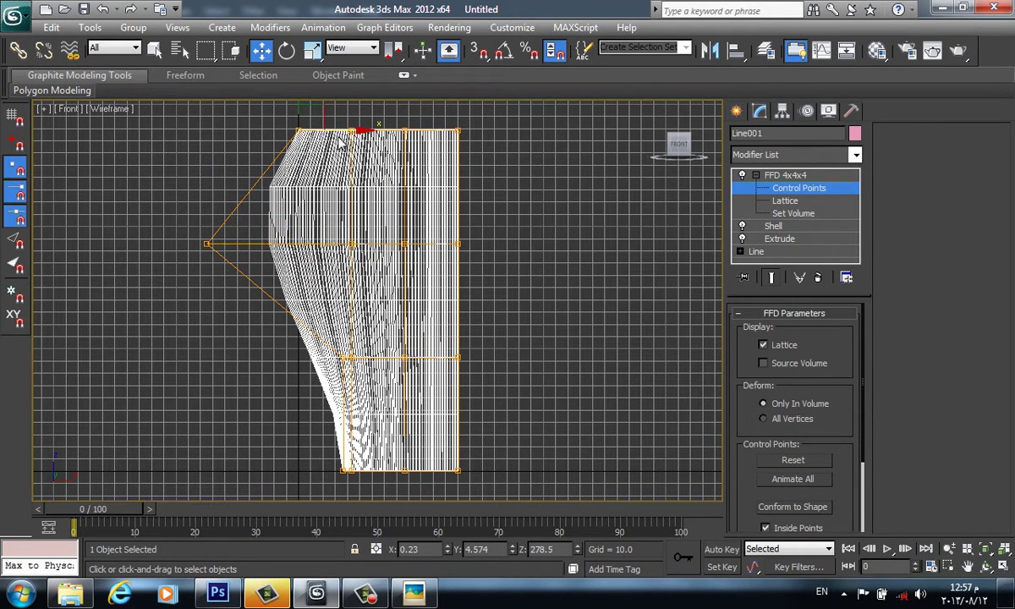
{"action": "left_click_drag", "start_coordinate": [342, 131], "coordinate": [303, 132]}
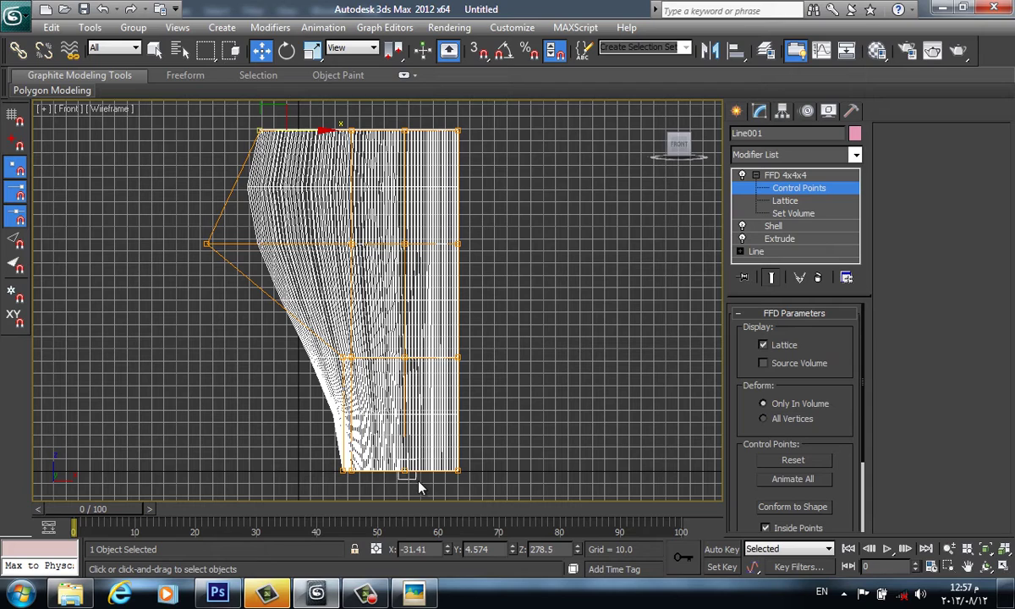
{"action": "left_click_drag", "start_coordinate": [397, 468], "coordinate": [418, 481]}
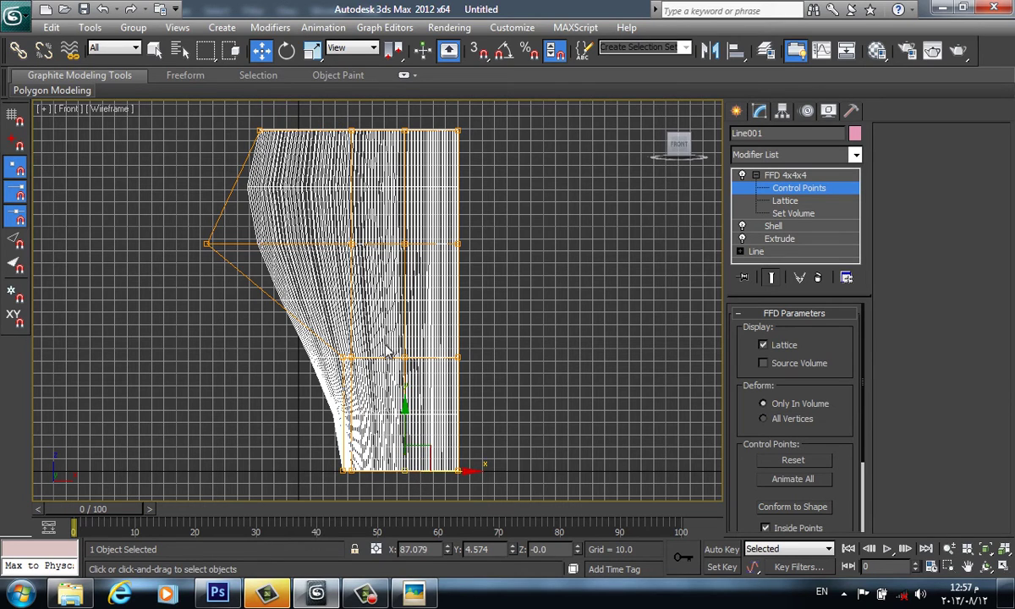
{"action": "left_click_drag", "start_coordinate": [388, 338], "coordinate": [411, 466]}
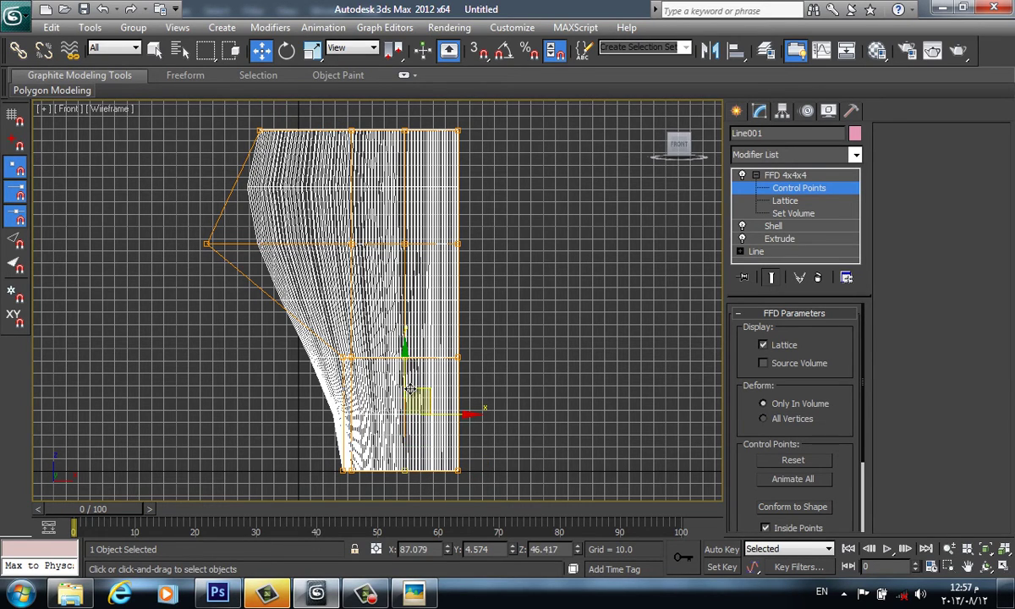
{"action": "left_click", "coordinate": [379, 325]}
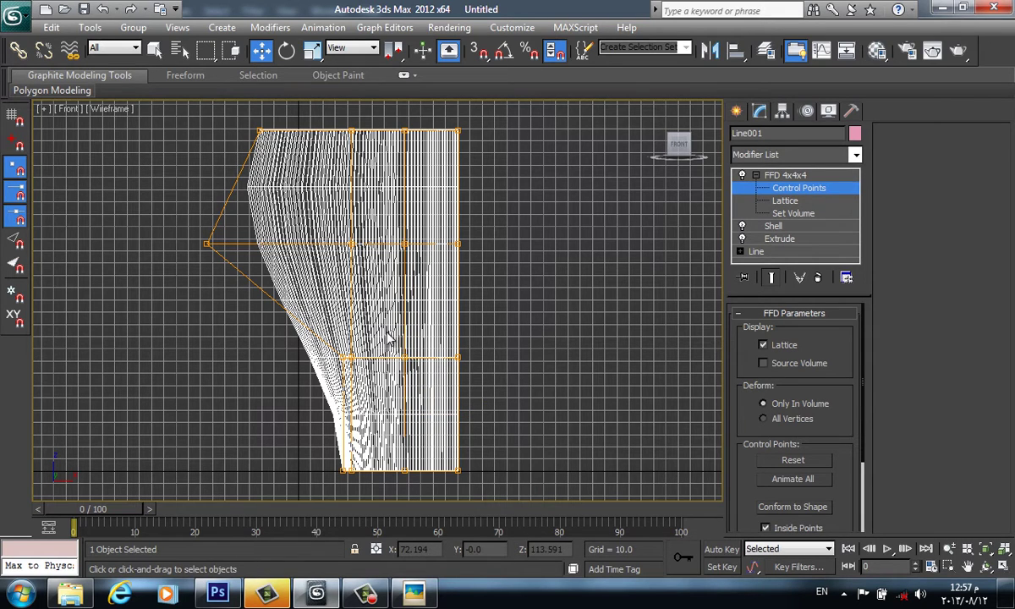
- Push a middle-row lattice point rightward along X, then reselect the whole middle row
{"action": "mouse_move", "coordinate": [279, 342]}
{"action": "left_mouse_down"}
{"action": "mouse_move", "coordinate": [479, 386]}
{"action": "mouse_move", "coordinate": [465, 380]}
{"action": "left_mouse_up"}
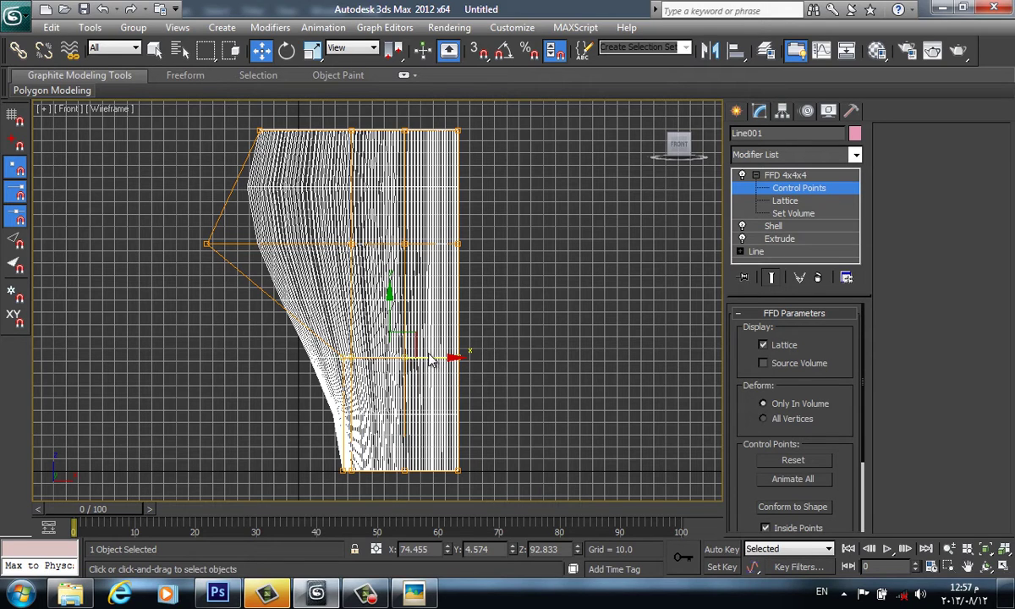
{"action": "left_click", "coordinate": [458, 358]}
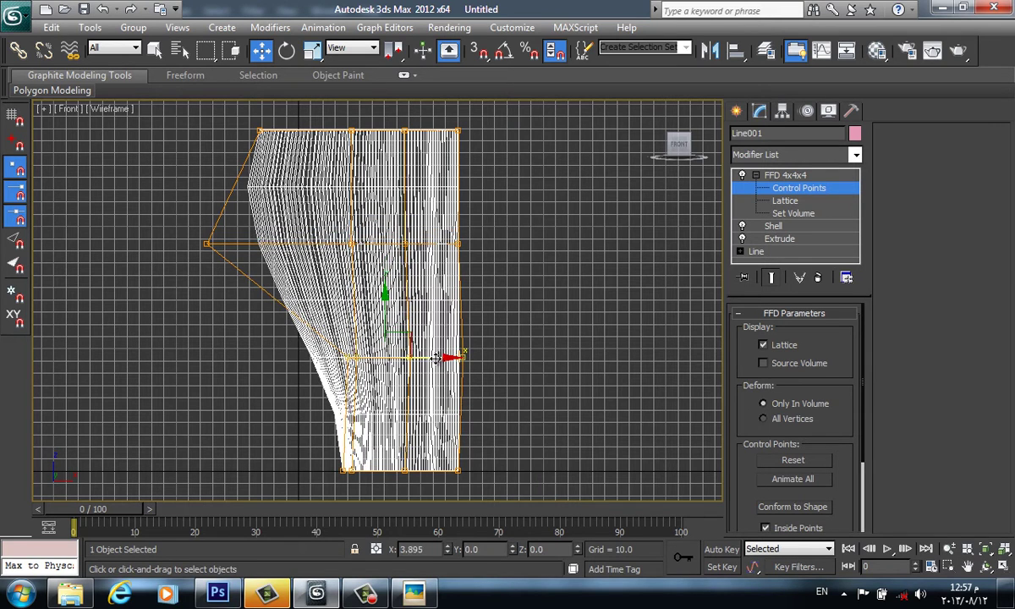
{"action": "left_click_drag", "start_coordinate": [431, 358], "coordinate": [431, 360]}
{"action": "key", "text": "ctrl+z"}
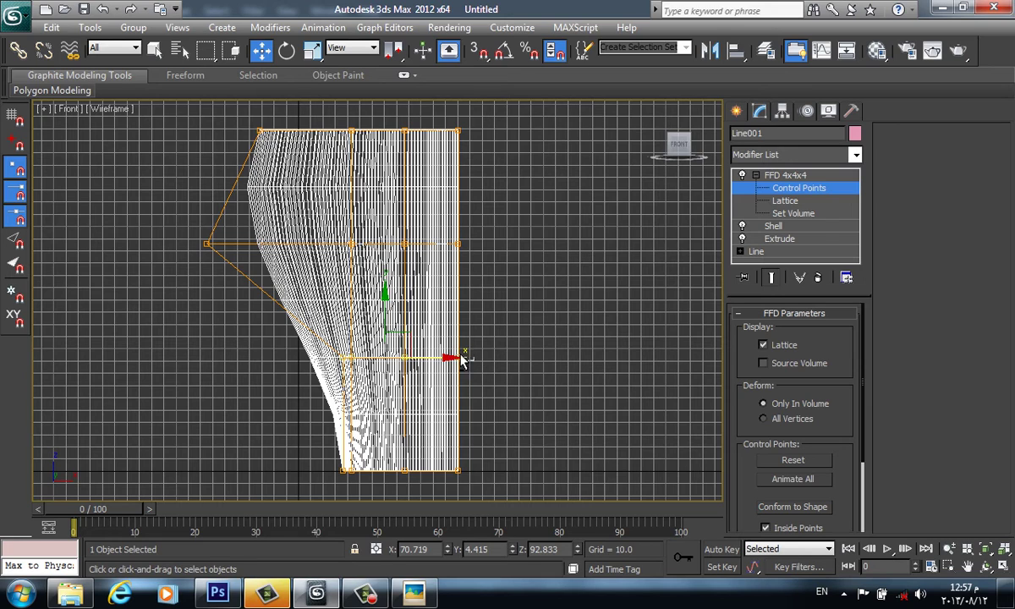
{"action": "left_click", "coordinate": [404, 352]}
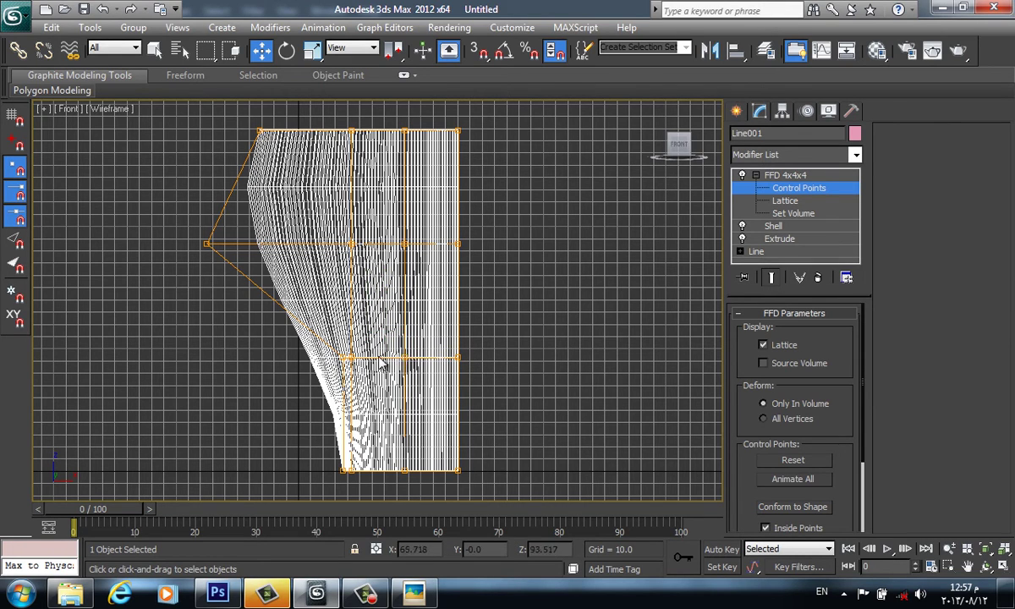
{"action": "left_click", "coordinate": [347, 358]}
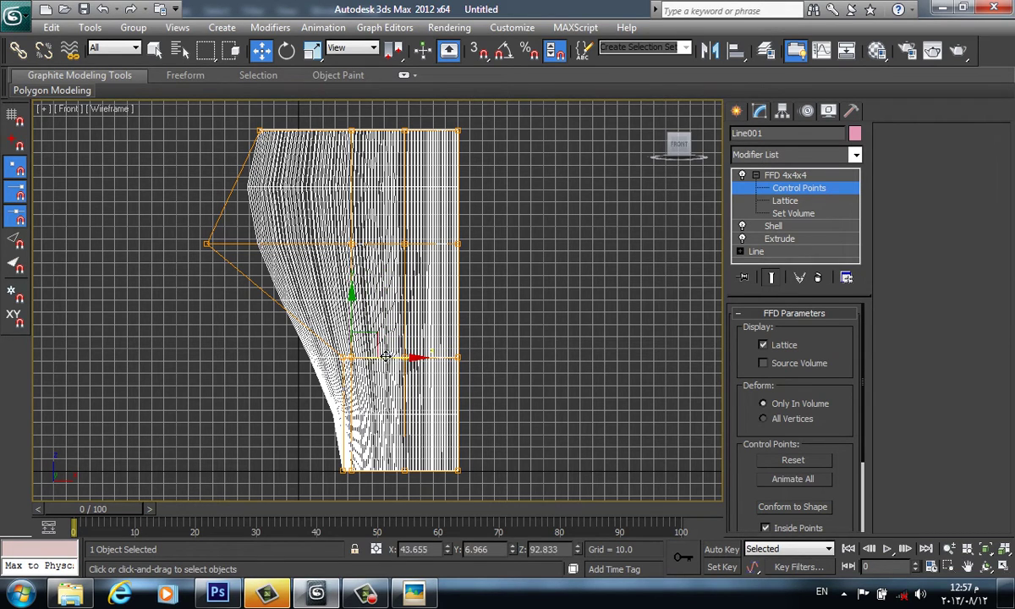
{"action": "left_click_drag", "start_coordinate": [386, 358], "coordinate": [404, 363]}
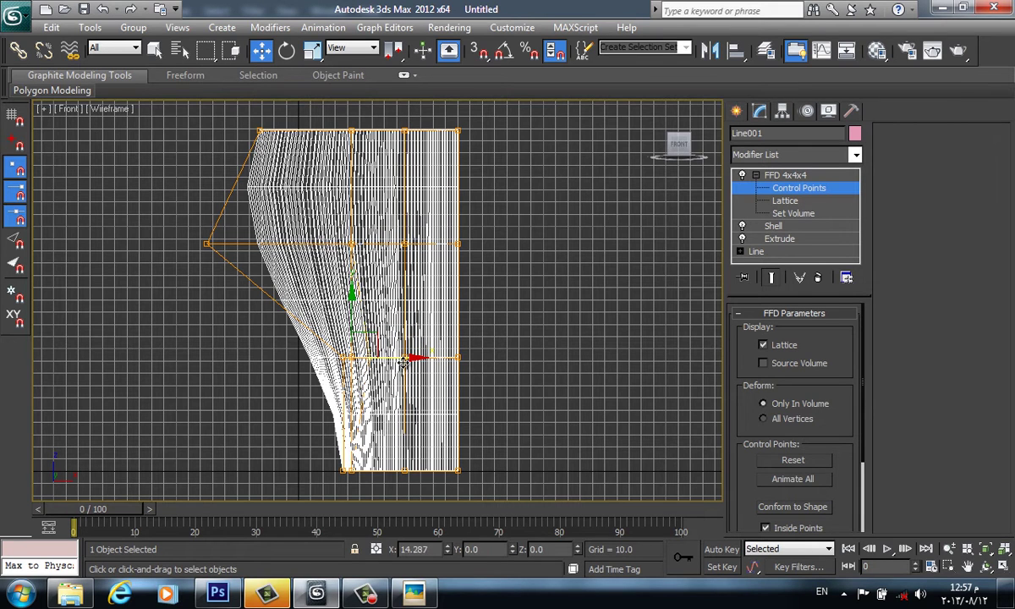
{"action": "left_click", "coordinate": [274, 369]}
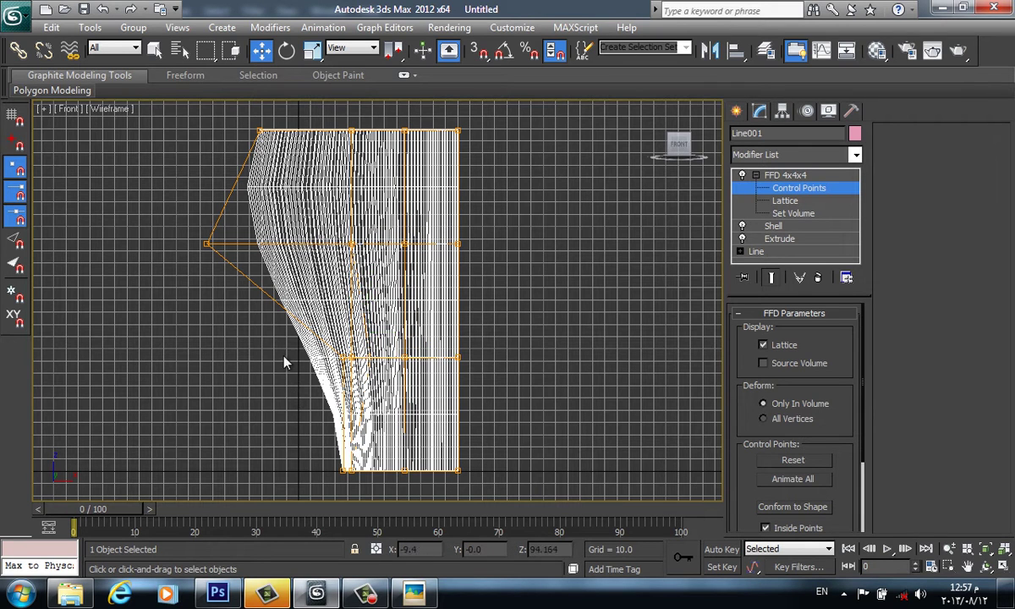
{"action": "mouse_move", "coordinate": [296, 355]}
{"action": "left_mouse_down"}
{"action": "mouse_move", "coordinate": [425, 380]}
{"action": "mouse_move", "coordinate": [432, 359]}
{"action": "left_mouse_up"}
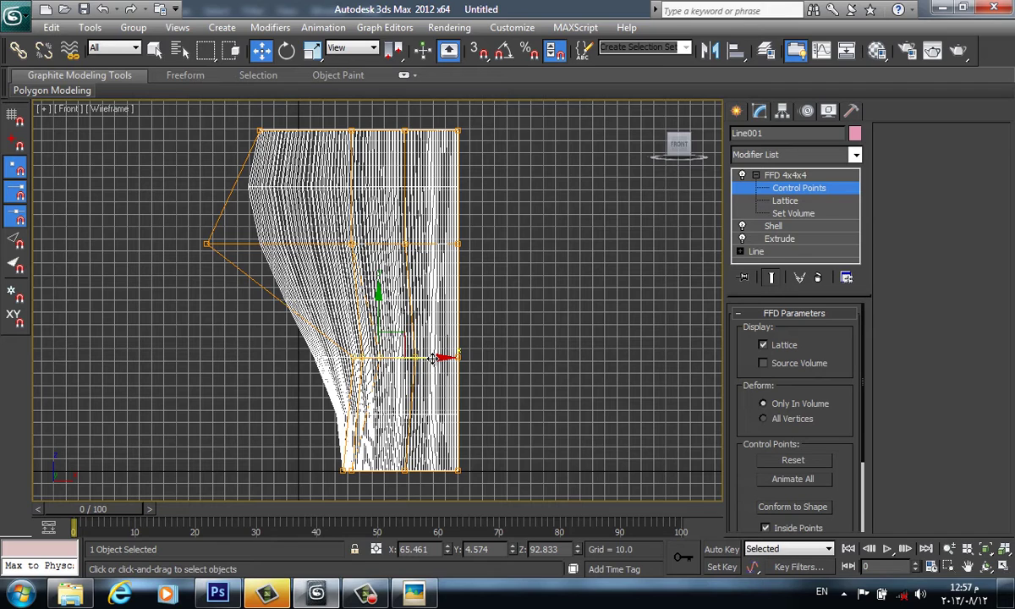
- Scale the middle-row control points along X and shift them right to pinch the curtain's waist
{"action": "left_click", "coordinate": [312, 50]}
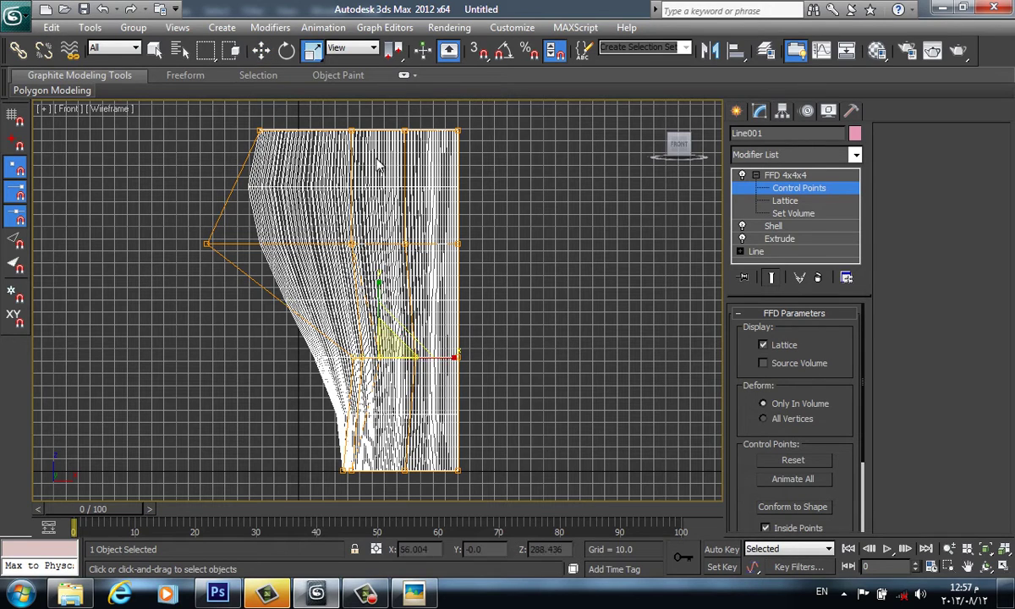
{"action": "mouse_move", "coordinate": [426, 351]}
{"action": "left_mouse_down"}
{"action": "mouse_move", "coordinate": [446, 361]}
{"action": "mouse_move", "coordinate": [157, 399]}
{"action": "left_mouse_up"}
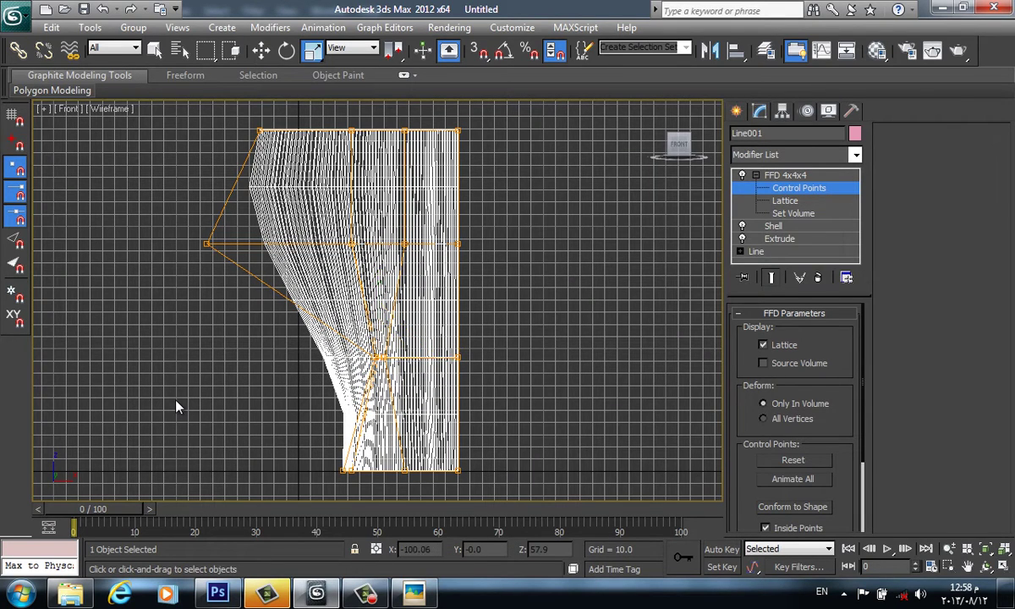
{"action": "key", "text": "w"}
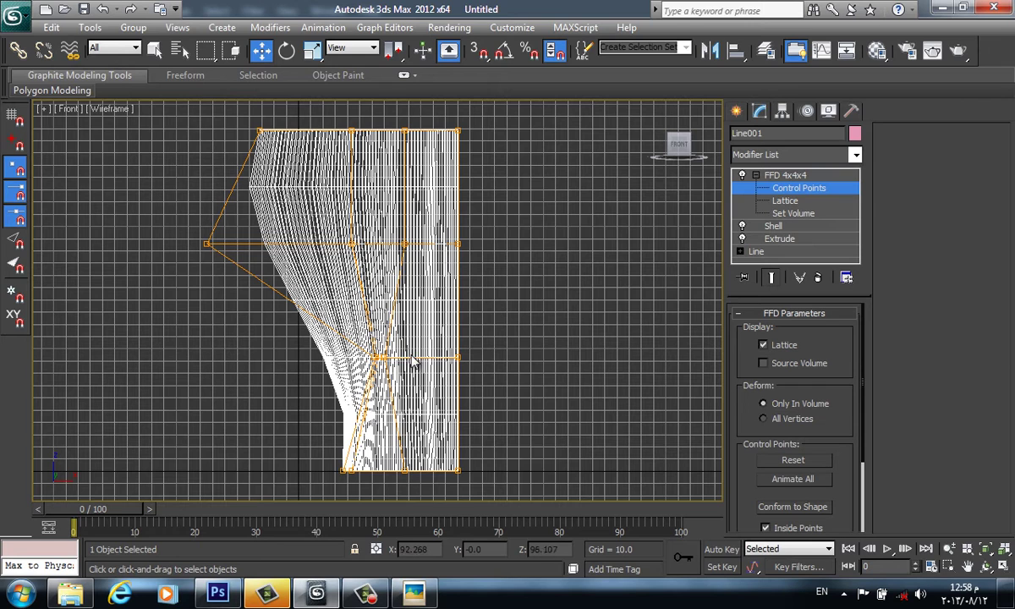
{"action": "left_click", "coordinate": [378, 357]}
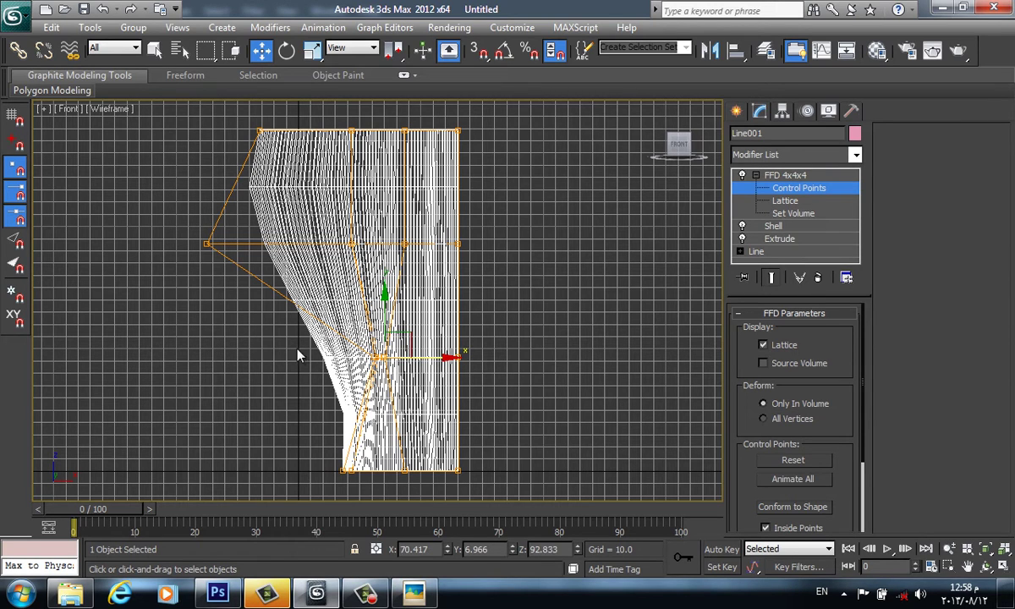
{"action": "mouse_move", "coordinate": [444, 357]}
{"action": "left_mouse_down"}
{"action": "mouse_move", "coordinate": [434, 359]}
{"action": "mouse_move", "coordinate": [495, 357]}
{"action": "left_mouse_up"}
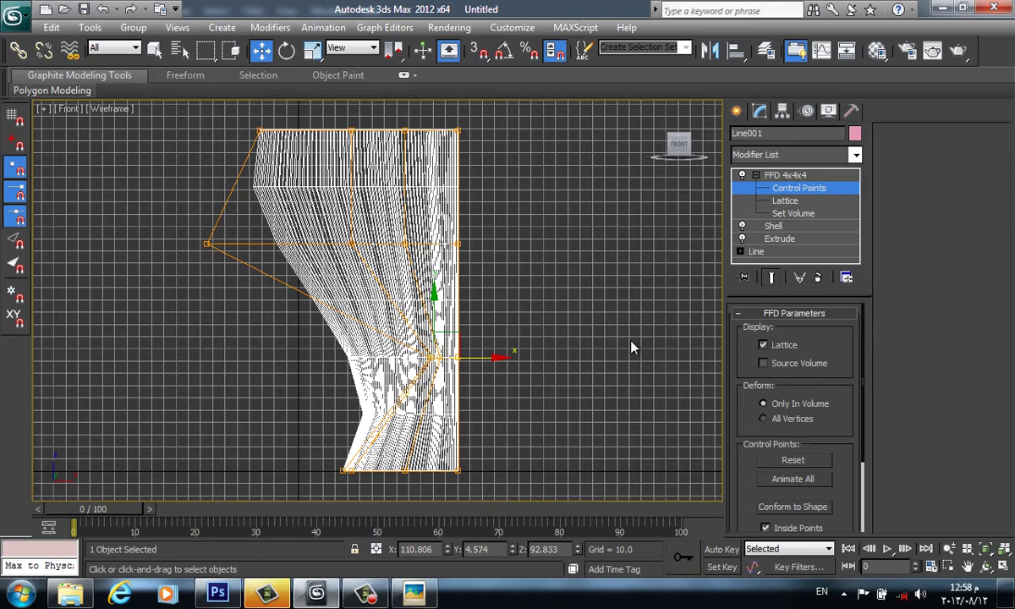
{"action": "scroll", "coordinate": [687, 373], "scroll_direction": "down", "scroll_amount": 6}
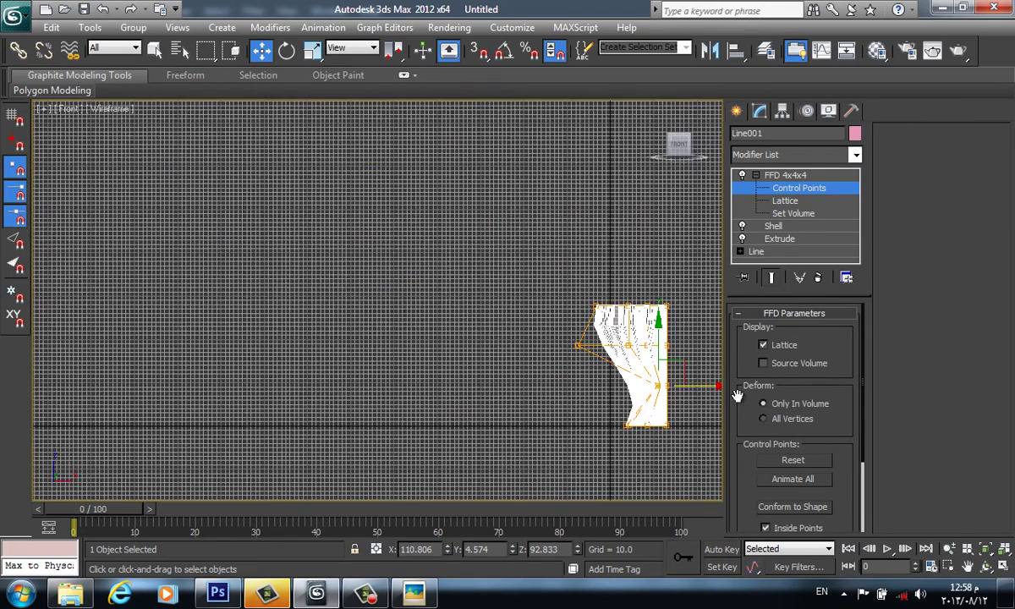
{"action": "scroll", "coordinate": [683, 382], "scroll_direction": "up", "scroll_amount": 4}
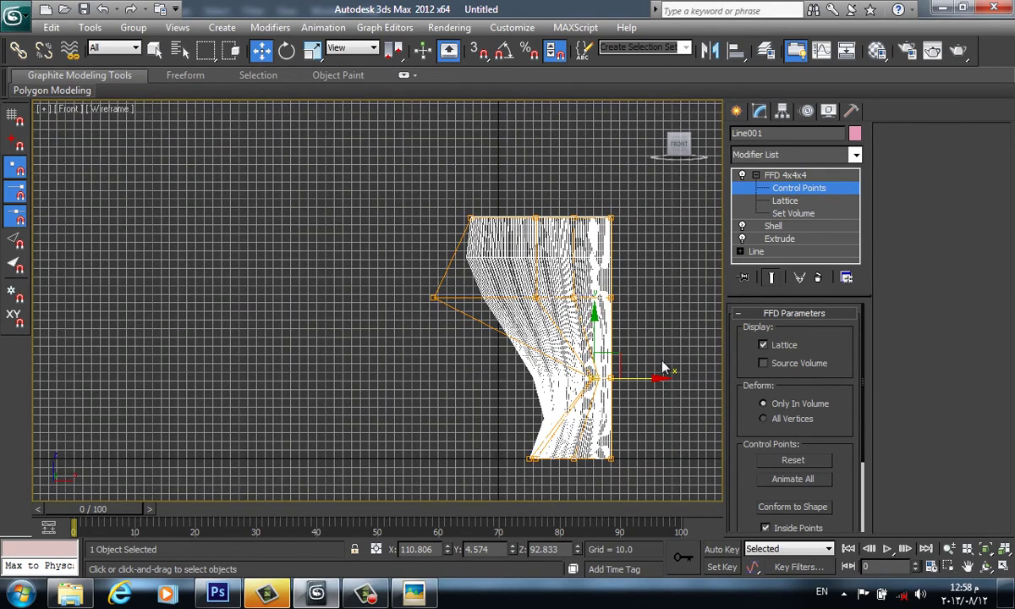
{"action": "middle_click_drag", "start_coordinate": [664, 343], "coordinate": [578, 326]}
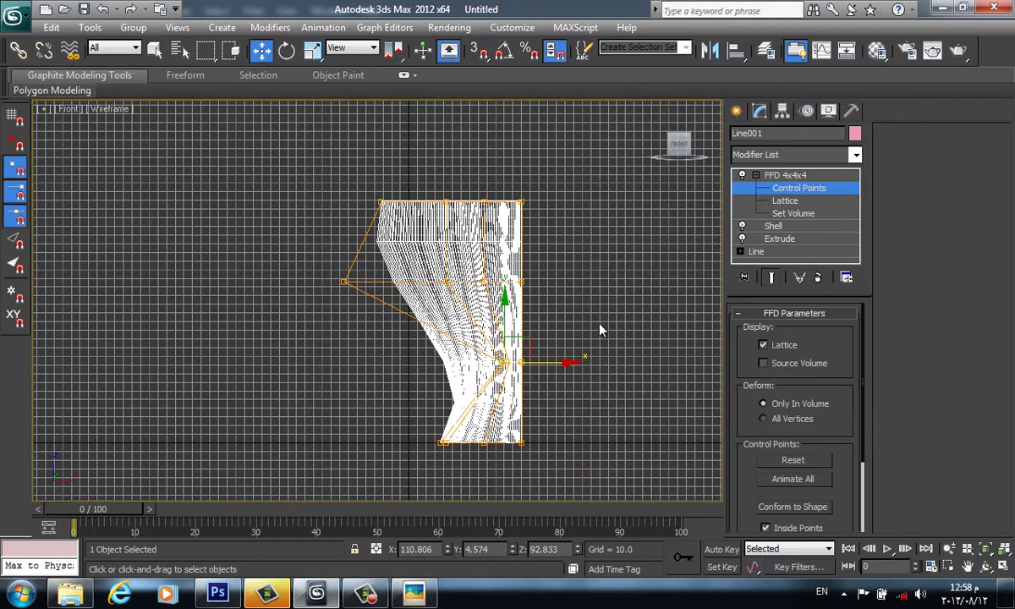
- Set Line001's Extrude Segments to 56, then drop back to the Line level of the stack
{"action": "left_click", "coordinate": [777, 239]}
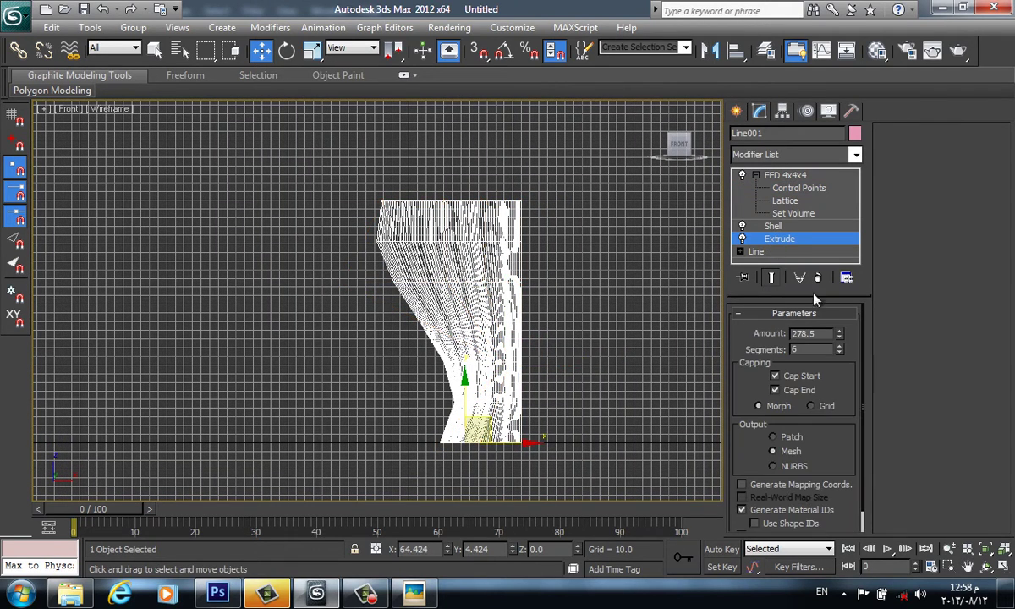
{"action": "left_click_drag", "start_coordinate": [839, 349], "coordinate": [840, 271]}
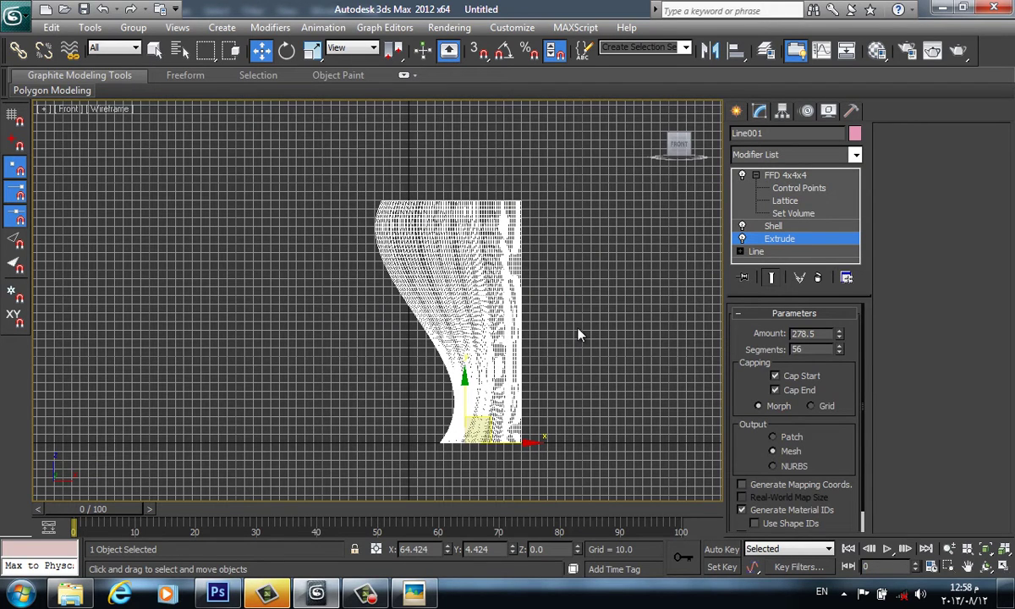
{"action": "scroll", "coordinate": [579, 335], "scroll_direction": "up", "scroll_amount": 3}
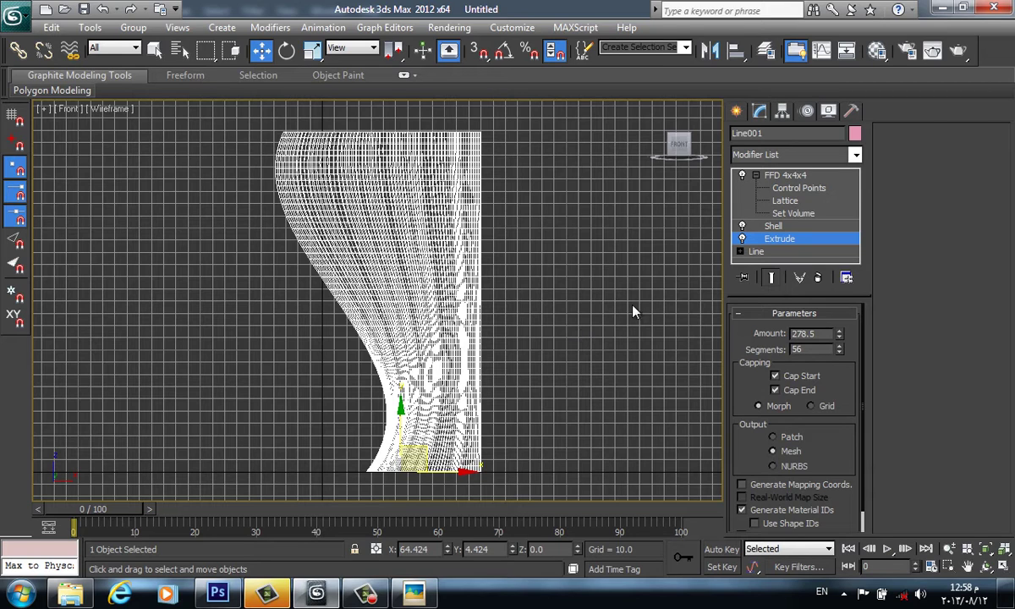
{"action": "left_click", "coordinate": [772, 254]}
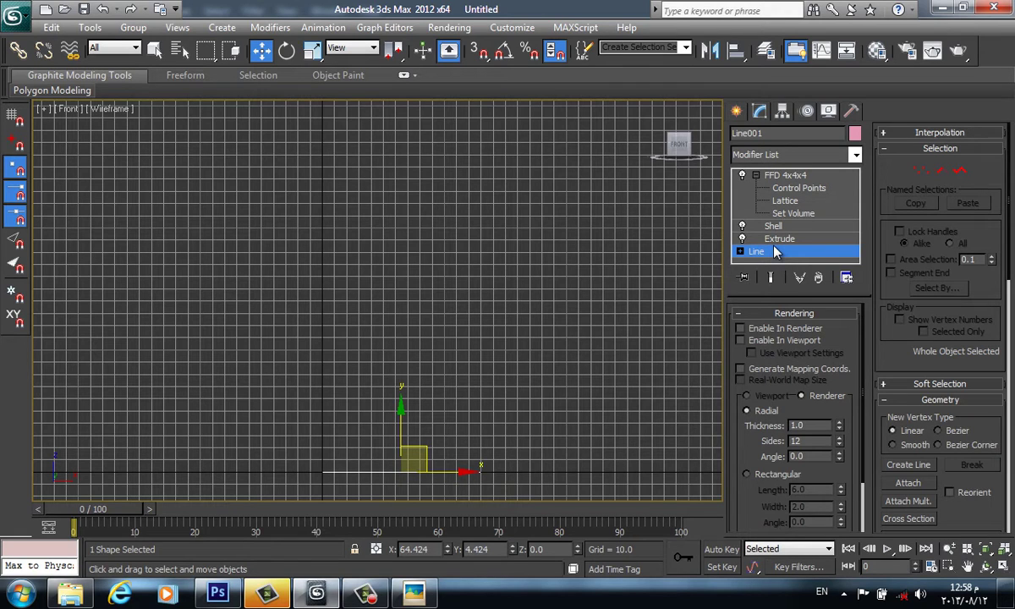
- In Top view, zoom on the wave line and raise its Interpolation Steps to 26
{"action": "key", "text": "t"}
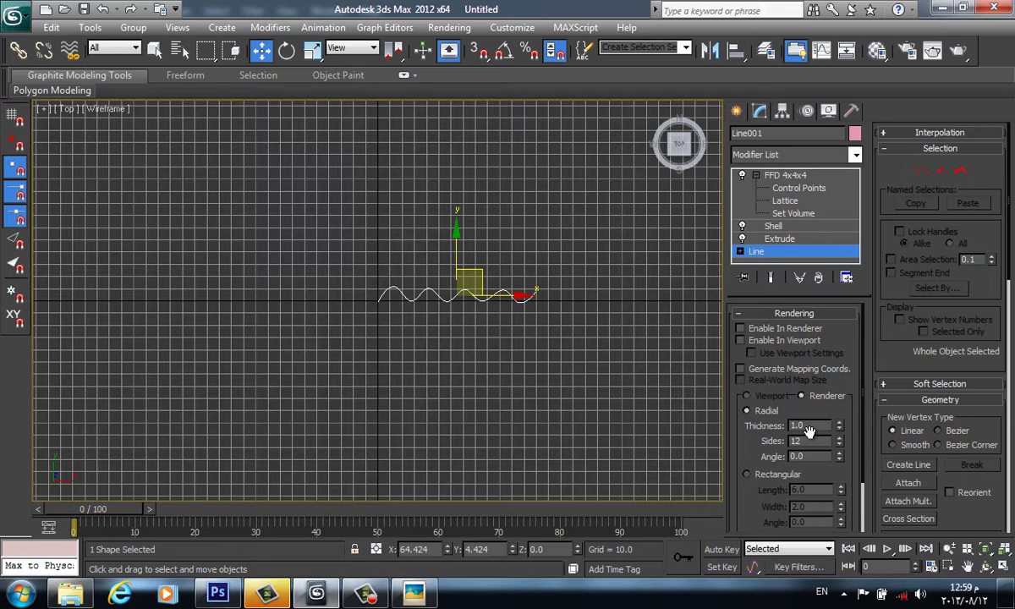
{"action": "scroll", "coordinate": [874, 463], "scroll_direction": "down", "scroll_amount": 1}
{"action": "scroll", "coordinate": [872, 461], "scroll_direction": "down", "scroll_amount": 1}
{"action": "scroll", "coordinate": [859, 406], "scroll_direction": "down", "scroll_amount": 5}
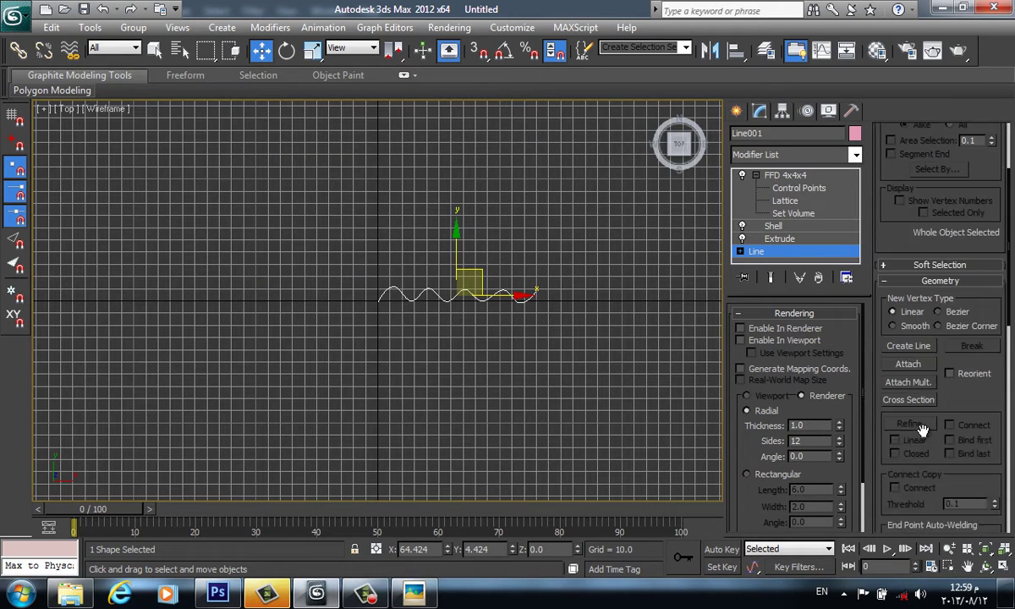
{"action": "scroll", "coordinate": [868, 395], "scroll_direction": "down", "scroll_amount": 4}
{"action": "scroll", "coordinate": [929, 421], "scroll_direction": "down", "scroll_amount": 2}
{"action": "scroll", "coordinate": [928, 423], "scroll_direction": "down", "scroll_amount": 5}
{"action": "scroll", "coordinate": [928, 419], "scroll_direction": "up", "scroll_amount": 1}
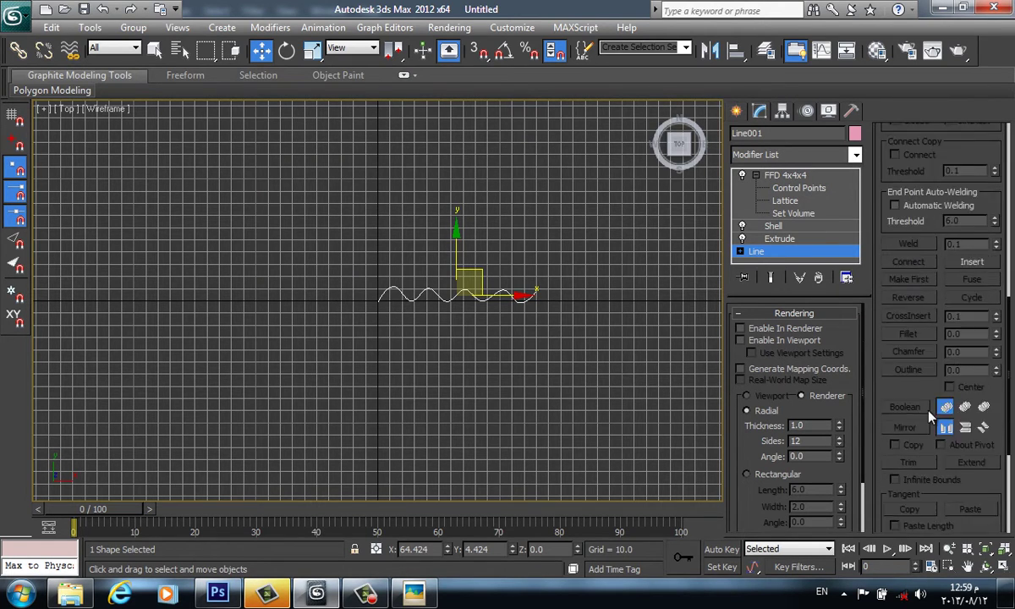
{"action": "scroll", "coordinate": [928, 415], "scroll_direction": "up", "scroll_amount": 4}
{"action": "scroll", "coordinate": [928, 410], "scroll_direction": "up", "scroll_amount": 5}
{"action": "scroll", "coordinate": [926, 393], "scroll_direction": "up", "scroll_amount": 1}
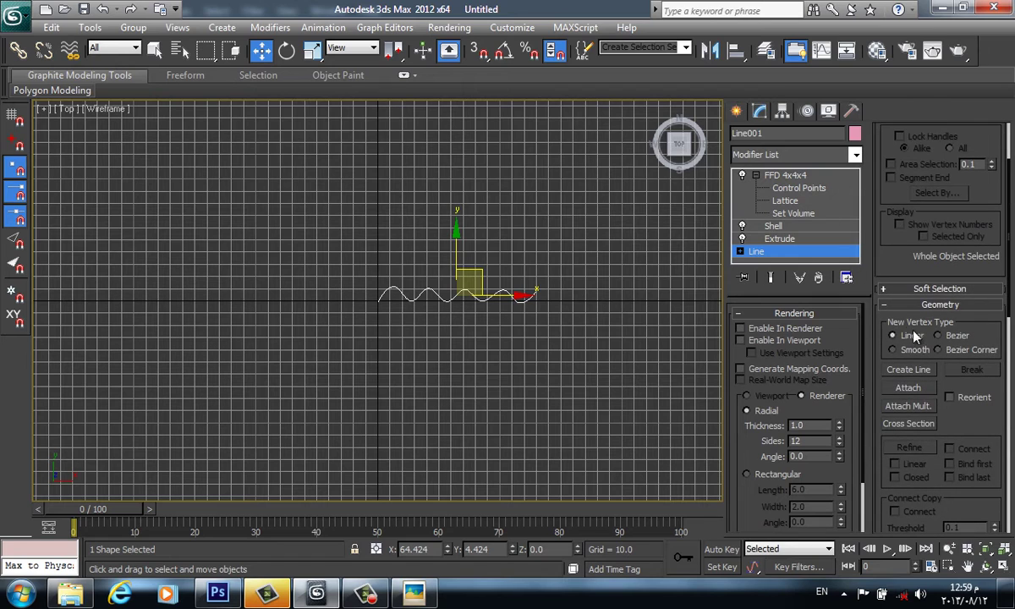
{"action": "scroll", "coordinate": [914, 337], "scroll_direction": "up", "scroll_amount": 4}
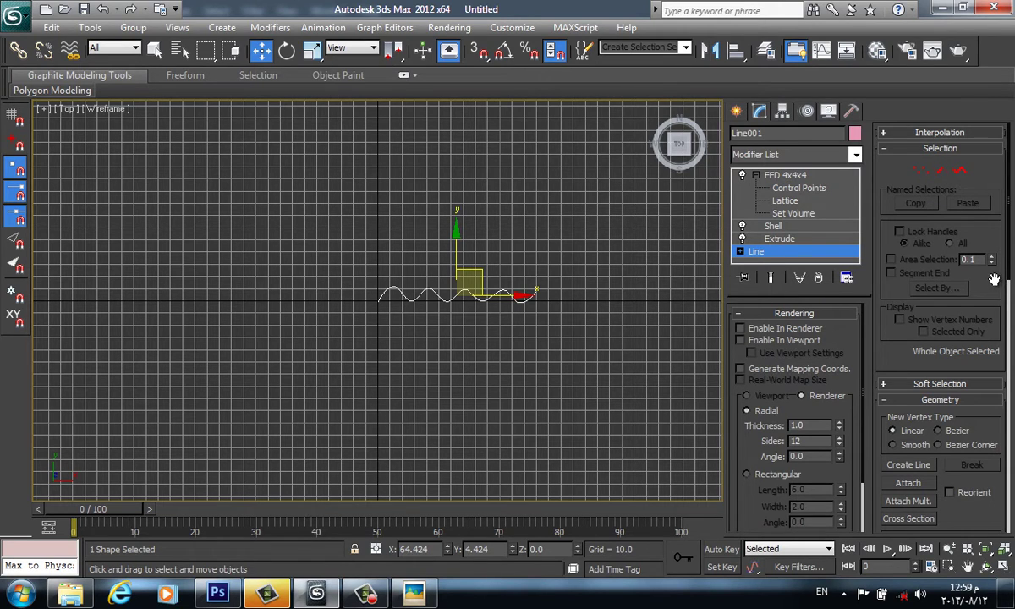
{"action": "left_click", "coordinate": [935, 133]}
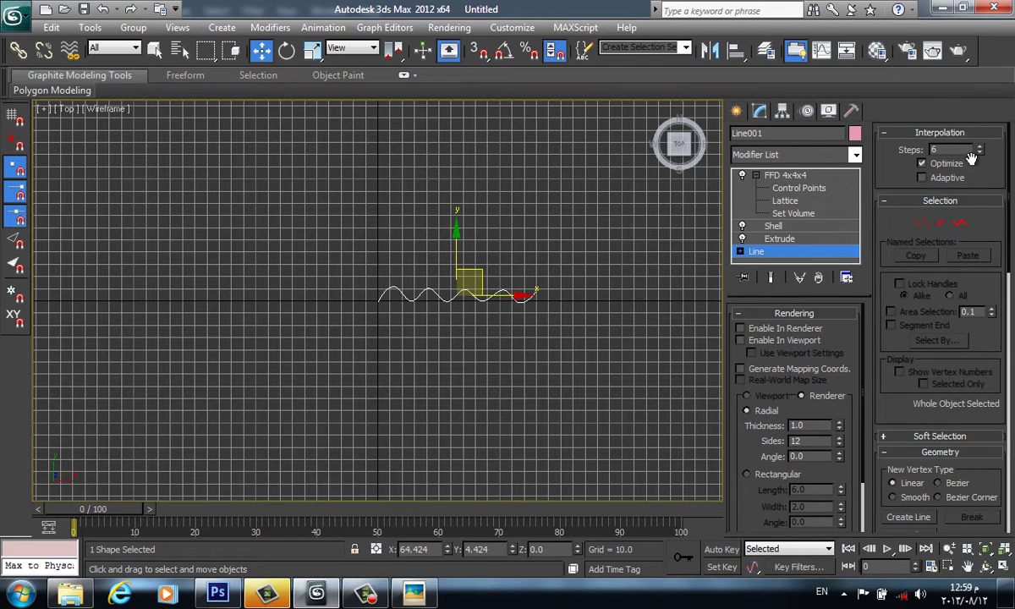
{"action": "left_click_drag", "start_coordinate": [979, 150], "coordinate": [979, 127]}
- Orbit and zoom the view to see the wave line from the front at an angle
{"action": "mouse_move", "coordinate": [673, 362]}
{"action": "middle_mouse_down", "text": "alt"}
{"action": "mouse_move", "coordinate": [628, 335]}
{"action": "mouse_move", "coordinate": [620, 292]}
{"action": "middle_mouse_up", "text": "alt"}
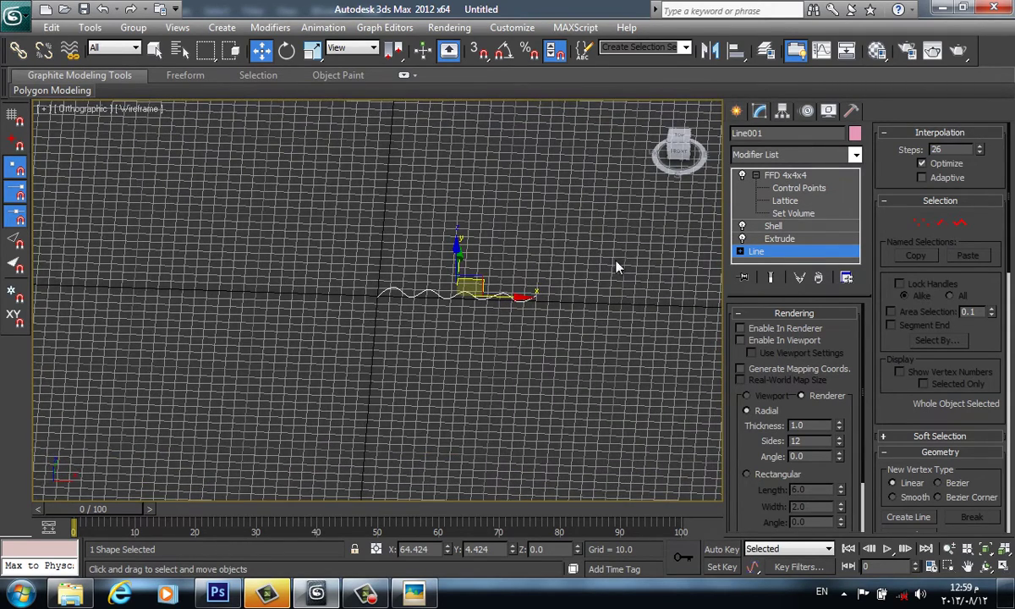
{"action": "middle_click_drag", "start_coordinate": [578, 330], "coordinate": [590, 303], "text": "alt"}
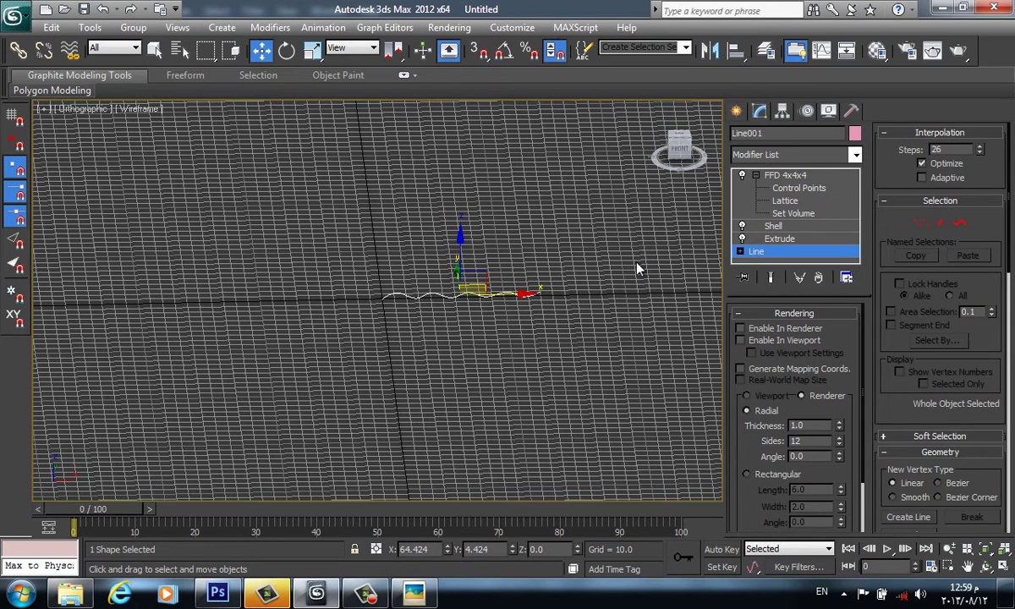
{"action": "scroll", "coordinate": [635, 269], "scroll_direction": "up", "scroll_amount": 2}
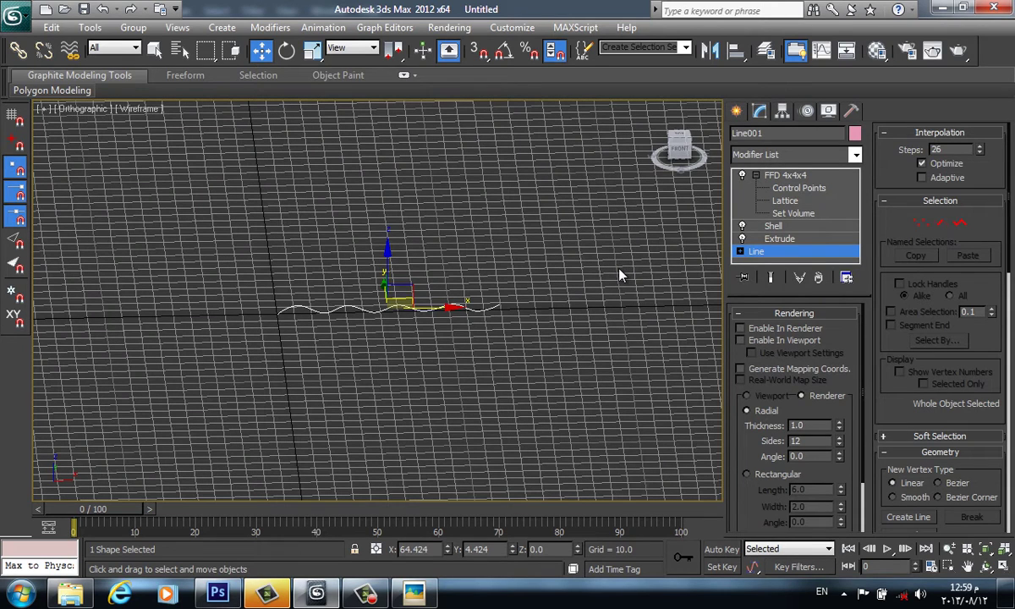
- Turn on Show End Result and frame the full curtain in the viewport
{"action": "left_click", "coordinate": [770, 278]}
{"action": "middle_click_drag", "start_coordinate": [593, 262], "coordinate": [597, 358]}
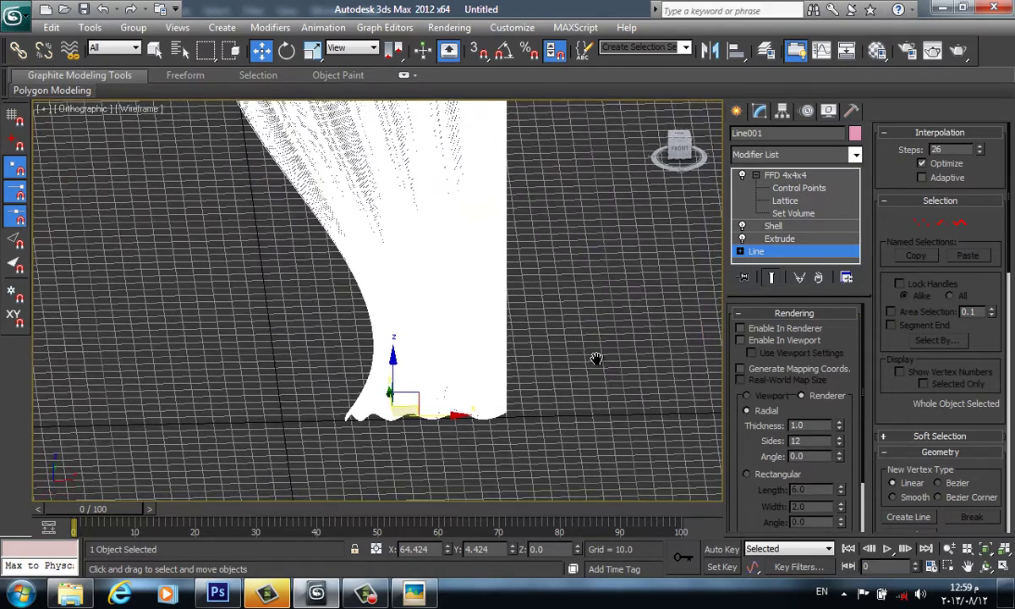
{"action": "scroll", "coordinate": [596, 359], "scroll_direction": "down", "scroll_amount": 2}
{"action": "middle_click_drag", "start_coordinate": [595, 308], "coordinate": [599, 358]}
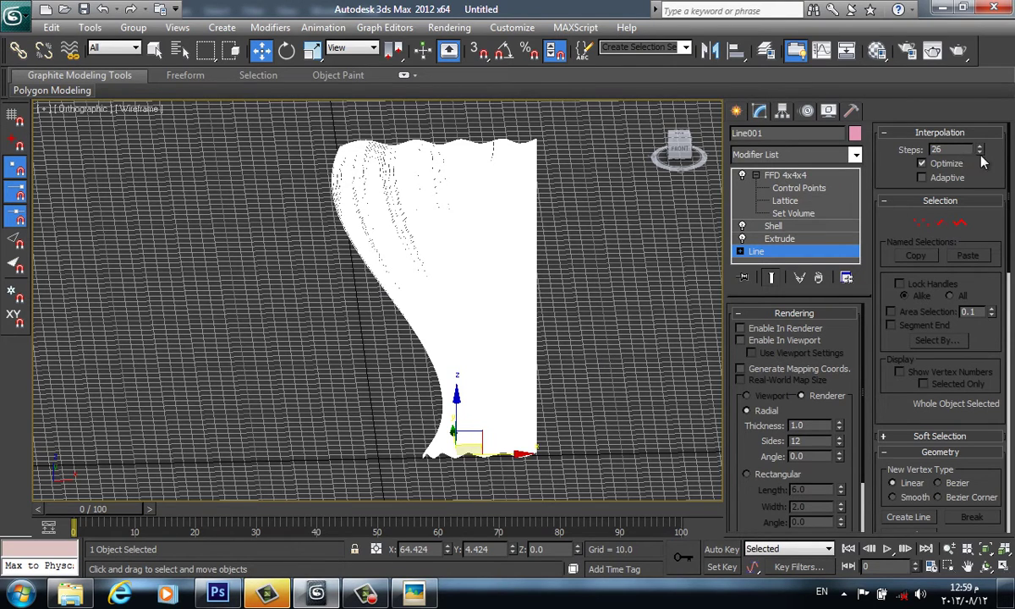
- Reset the line's interpolation Steps to 0 and switch the view to Realistic shading
{"action": "type", "text": "0"}
{"action": "key", "text": "Return"}
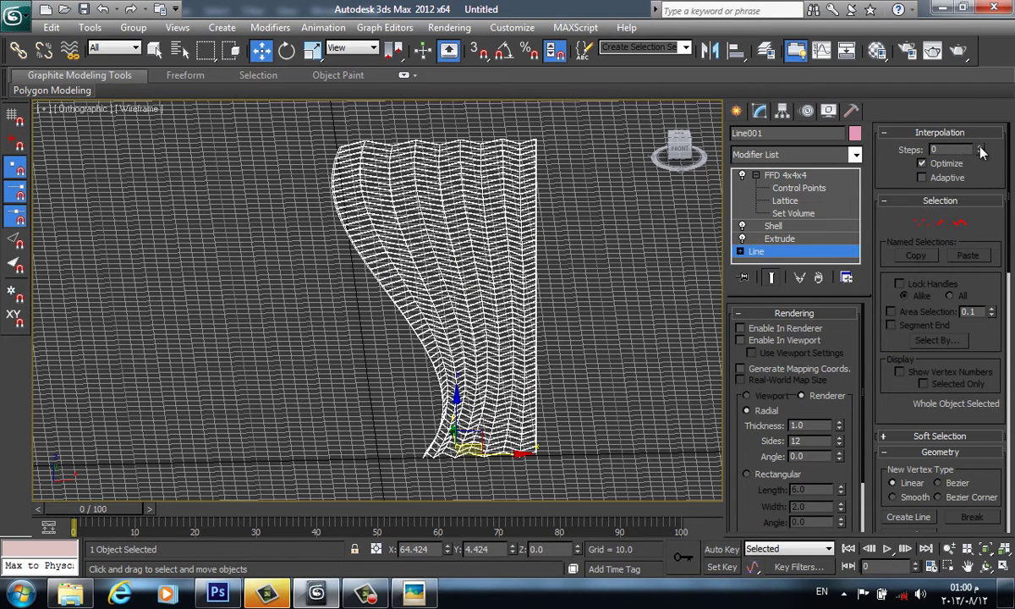
{"action": "left_click_drag", "start_coordinate": [980, 149], "coordinate": [981, 150]}
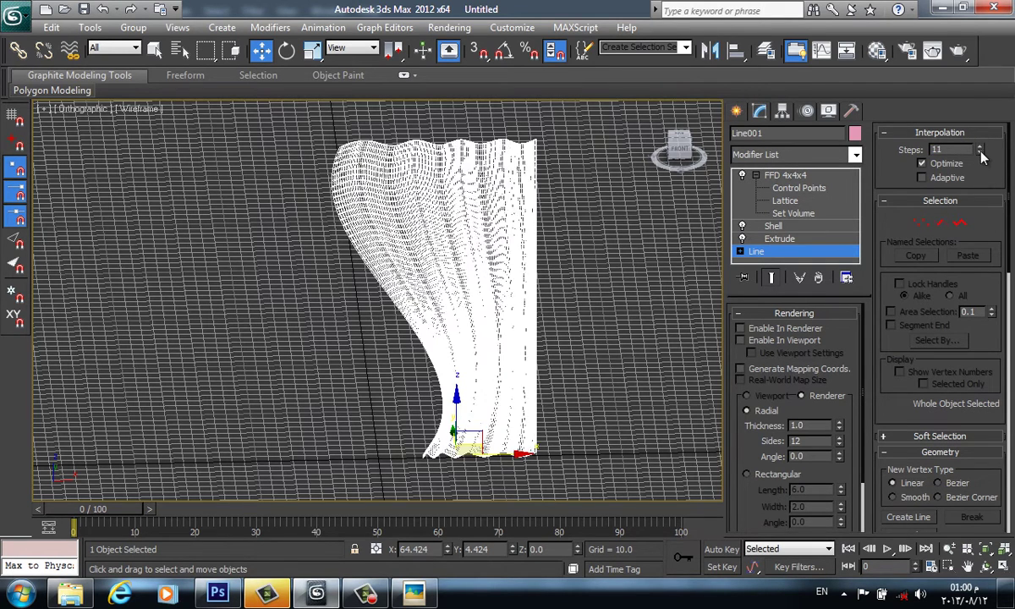
{"action": "right_click", "coordinate": [980, 152]}
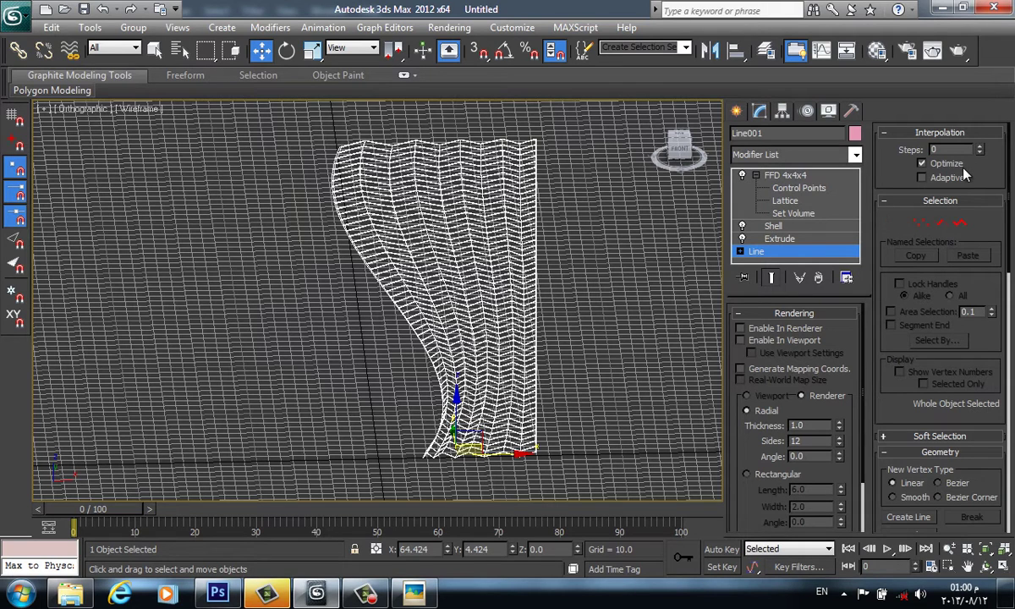
{"action": "key", "text": "F3"}
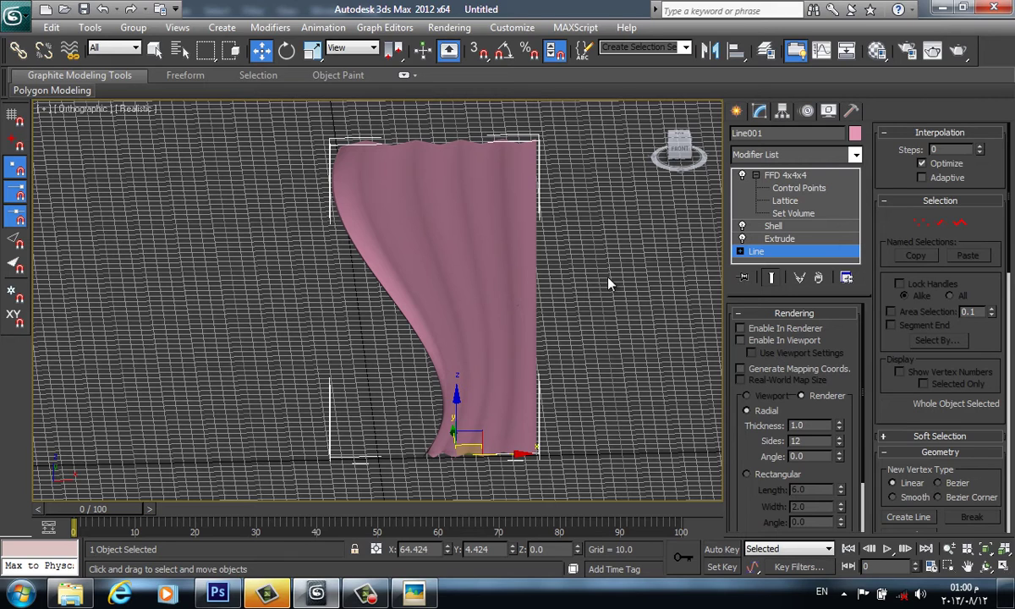
- Raise the line's interpolation Steps to 10 and select FFD 4x4x4 in the modifier stack
{"action": "left_click", "coordinate": [981, 147]}
{"action": "left_click", "coordinate": [981, 148]}
{"action": "left_click", "coordinate": [980, 147]}
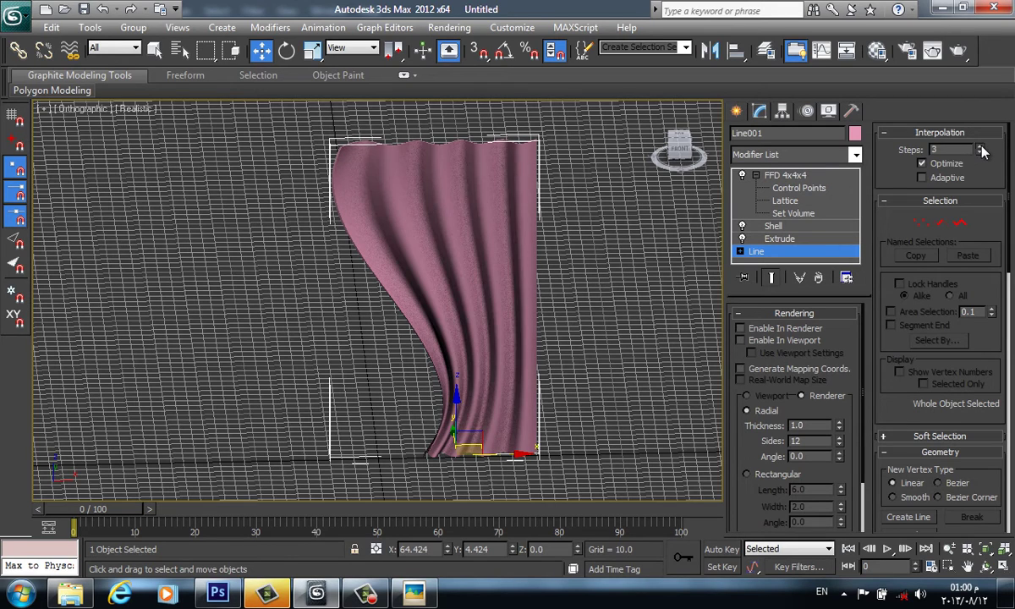
{"action": "left_click", "coordinate": [981, 147]}
{"action": "left_click", "coordinate": [981, 147]}
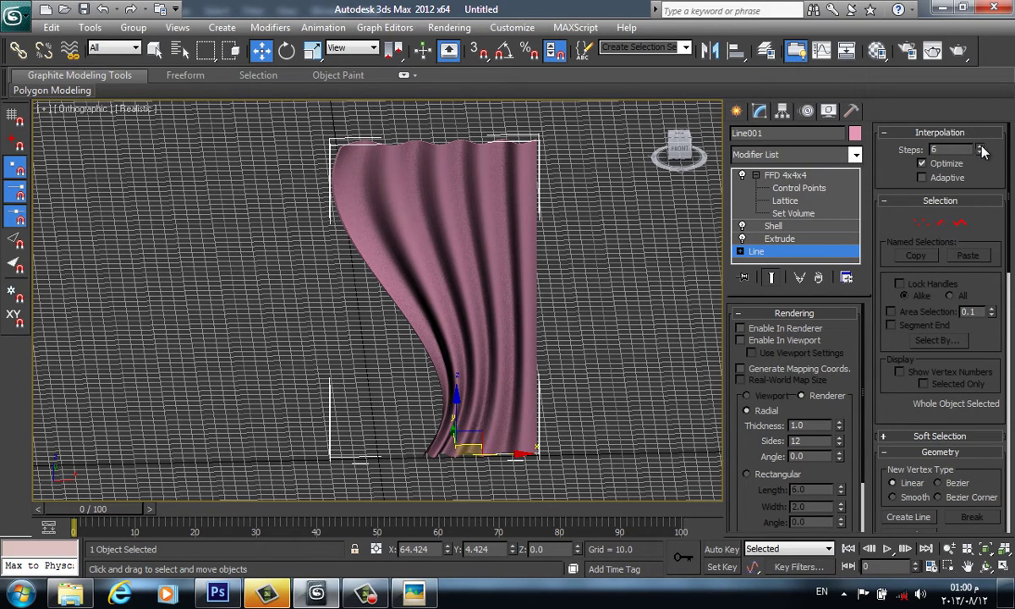
{"action": "left_click", "coordinate": [981, 147]}
{"action": "left_click", "coordinate": [785, 175]}
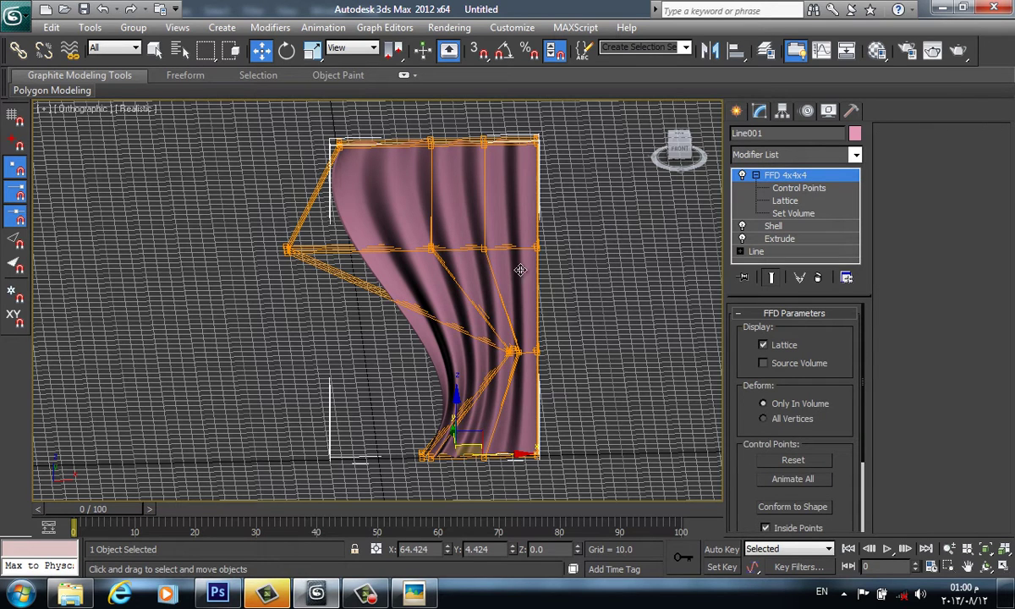
- Create an Instance clone of the curtain, Line002, placed far to the left
{"action": "left_click_drag", "start_coordinate": [499, 276], "coordinate": [287, 310], "text": "shift"}
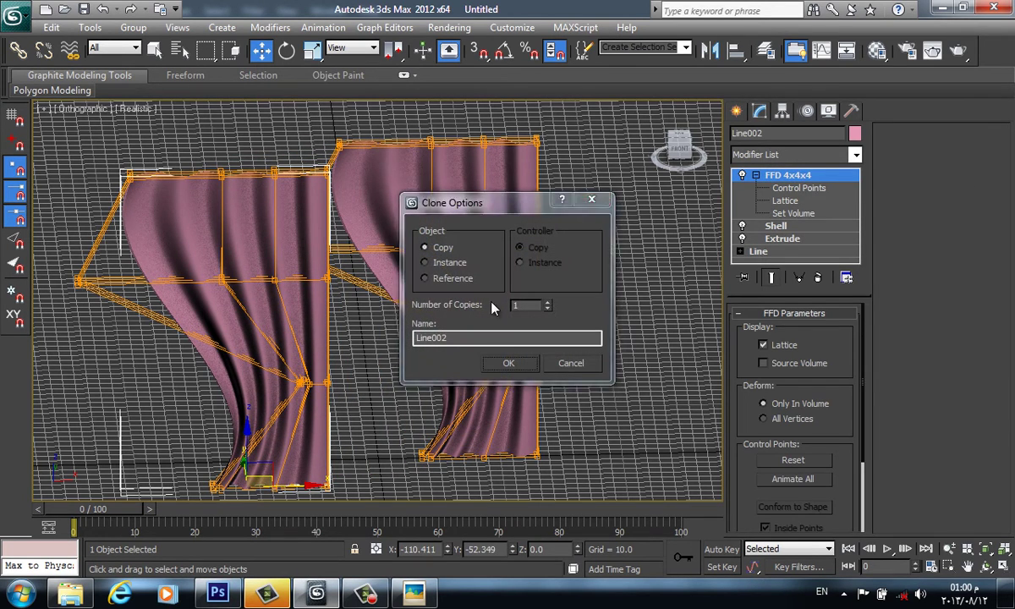
{"action": "left_click", "coordinate": [564, 362]}
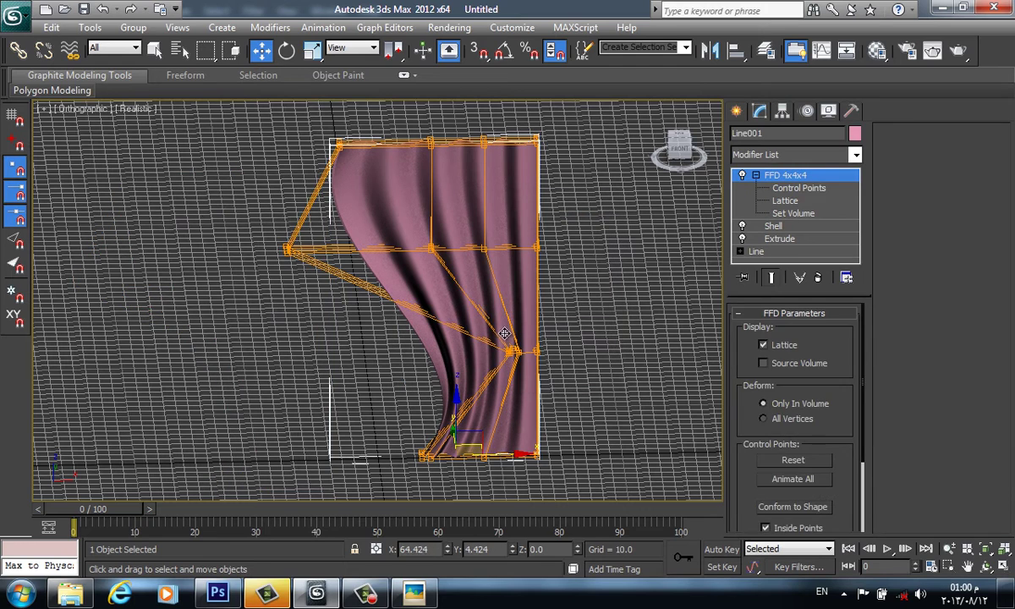
{"action": "left_click_drag", "start_coordinate": [474, 313], "coordinate": [501, 359], "text": "shift"}
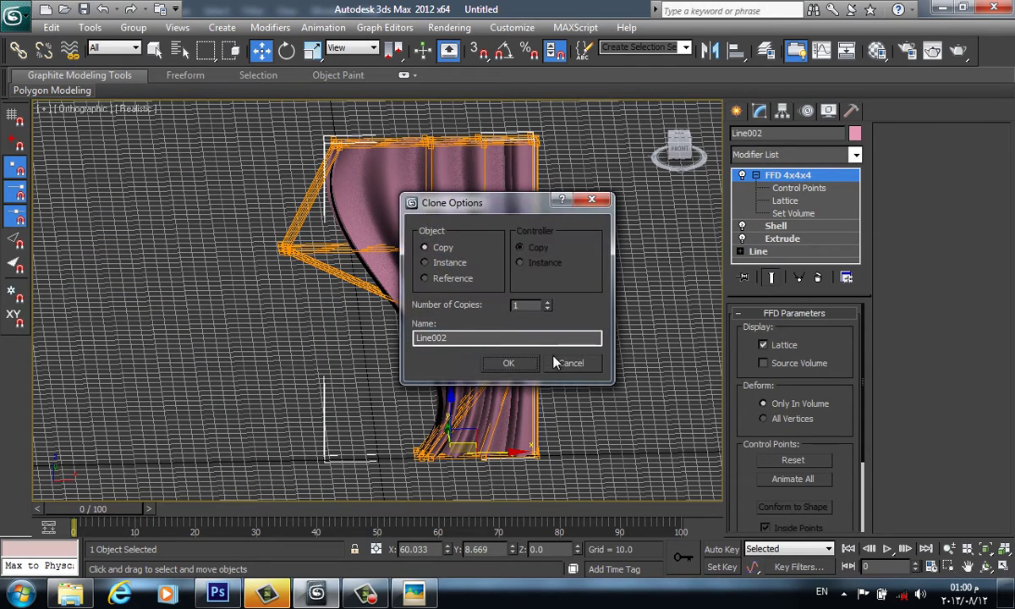
{"action": "left_click", "coordinate": [566, 362]}
{"action": "left_click_drag", "start_coordinate": [514, 454], "coordinate": [217, 494], "text": "shift"}
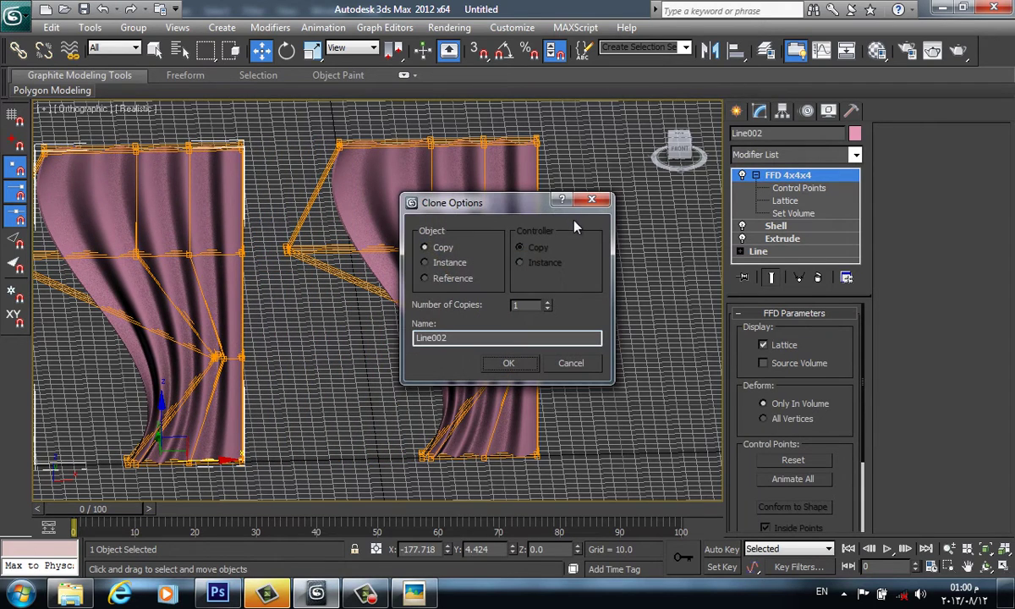
{"action": "left_click", "coordinate": [450, 262]}
{"action": "left_click", "coordinate": [507, 369]}
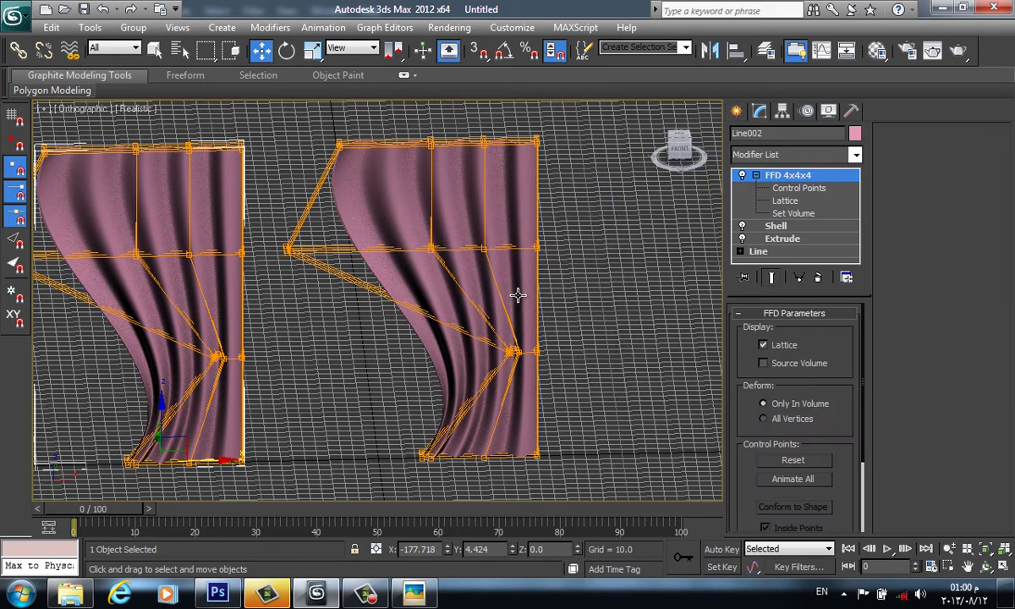
- Mirror Line002 across the X axis with No Clone
{"action": "left_click", "coordinate": [711, 51]}
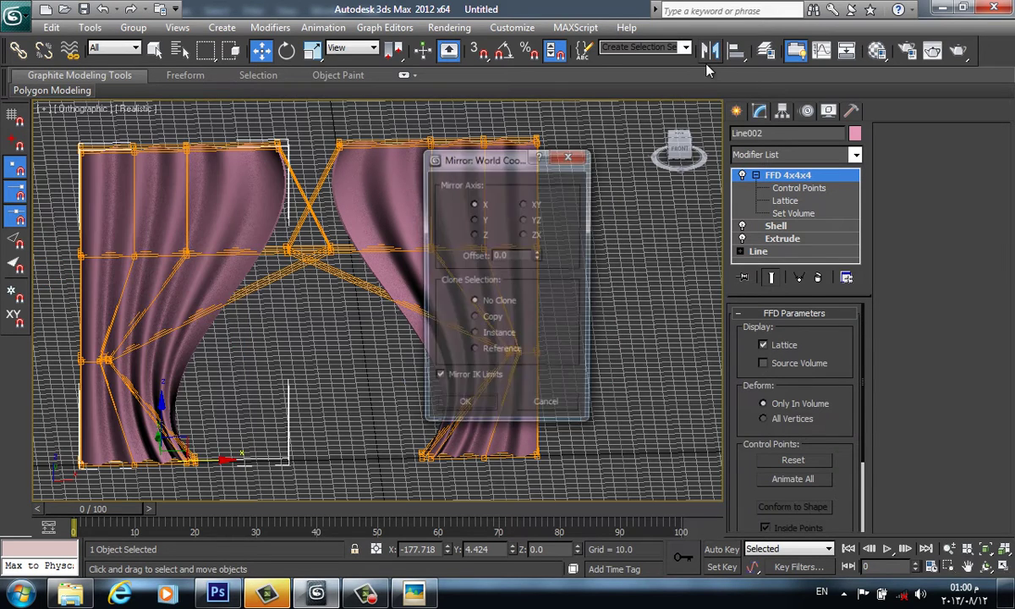
{"action": "left_click", "coordinate": [465, 406]}
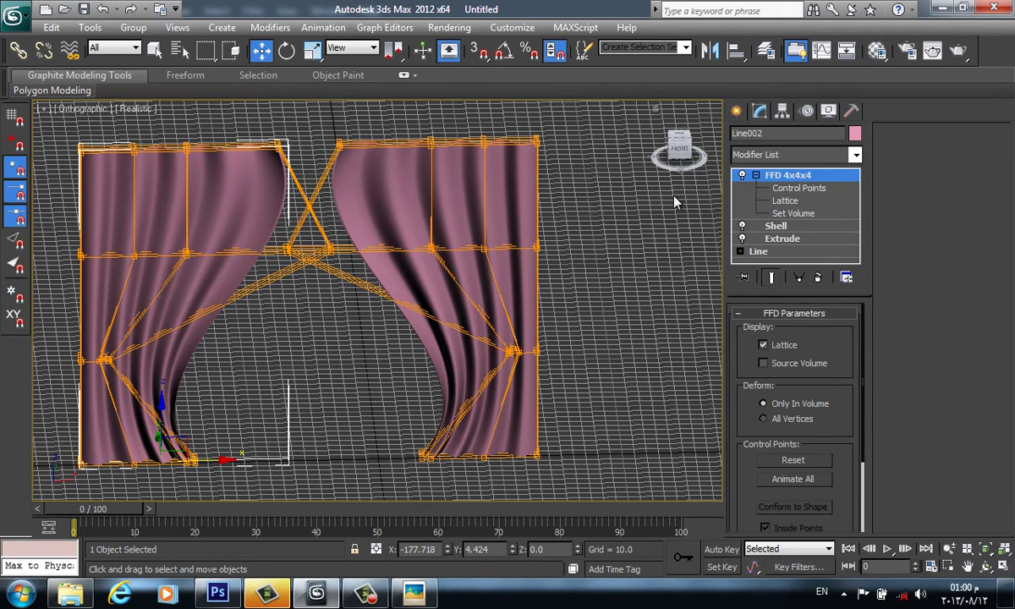
- Add a Noise modifier with Strength Y 12.54 and Scale 69.84
{"action": "left_click", "coordinate": [856, 155]}
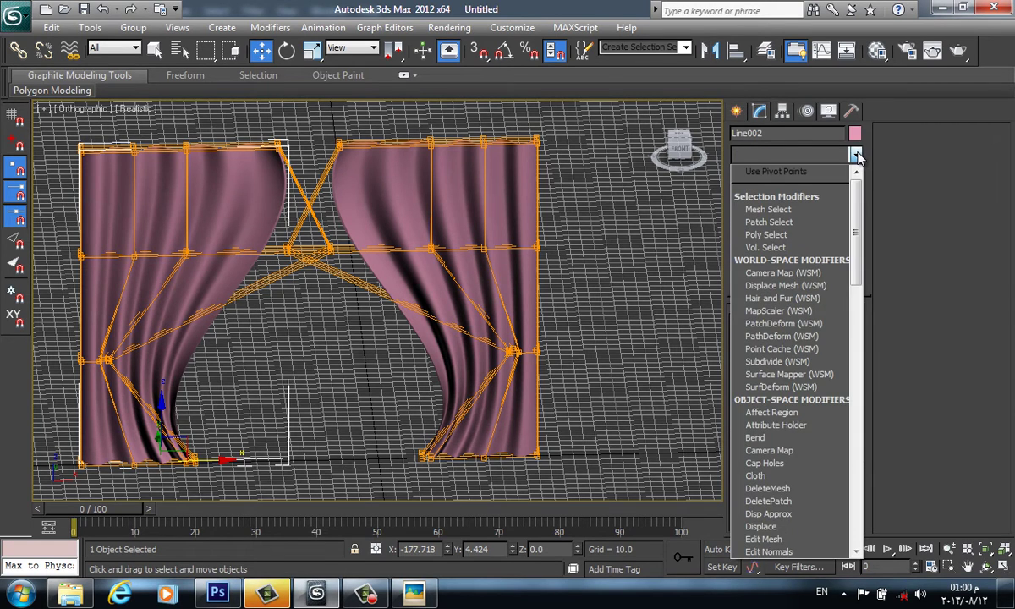
{"action": "scroll", "coordinate": [846, 178], "scroll_direction": "down", "scroll_amount": 7}
{"action": "scroll", "coordinate": [837, 181], "scroll_direction": "down", "scroll_amount": 10}
{"action": "left_click", "coordinate": [825, 171]}
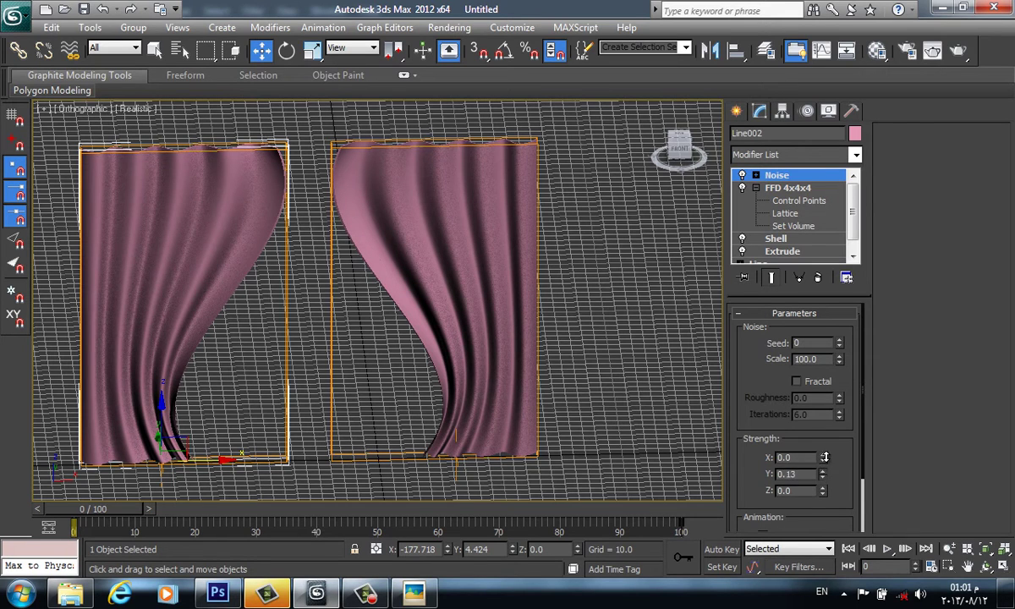
{"action": "mouse_move", "coordinate": [826, 480]}
{"action": "left_mouse_down"}
{"action": "mouse_move", "coordinate": [832, 363]}
{"action": "mouse_move", "coordinate": [855, 531]}
{"action": "mouse_move", "coordinate": [903, 78]}
{"action": "mouse_move", "coordinate": [882, 202]}
{"action": "left_mouse_up"}
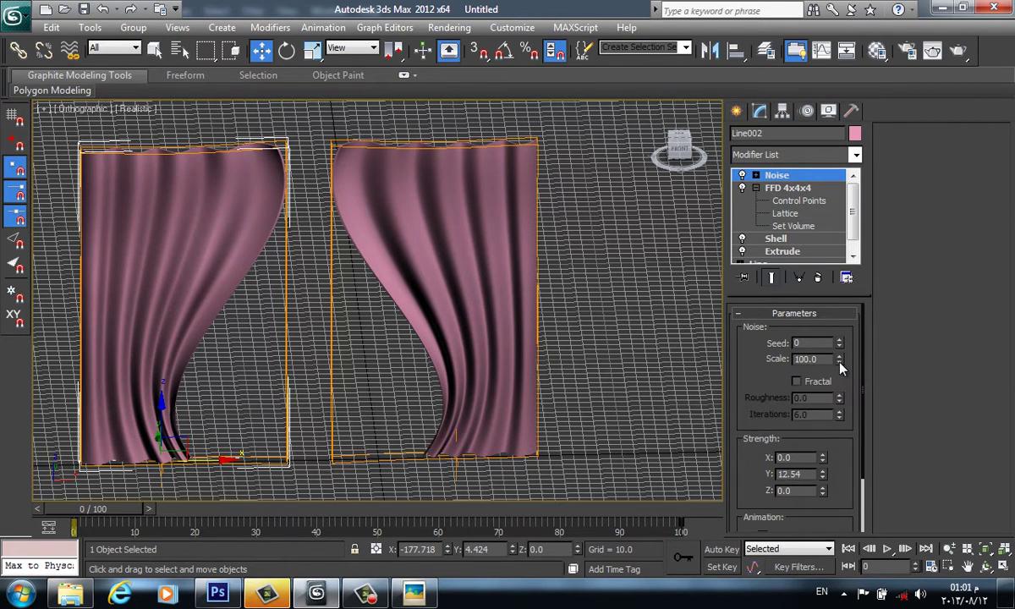
{"action": "left_click_drag", "start_coordinate": [840, 362], "coordinate": [840, 414]}
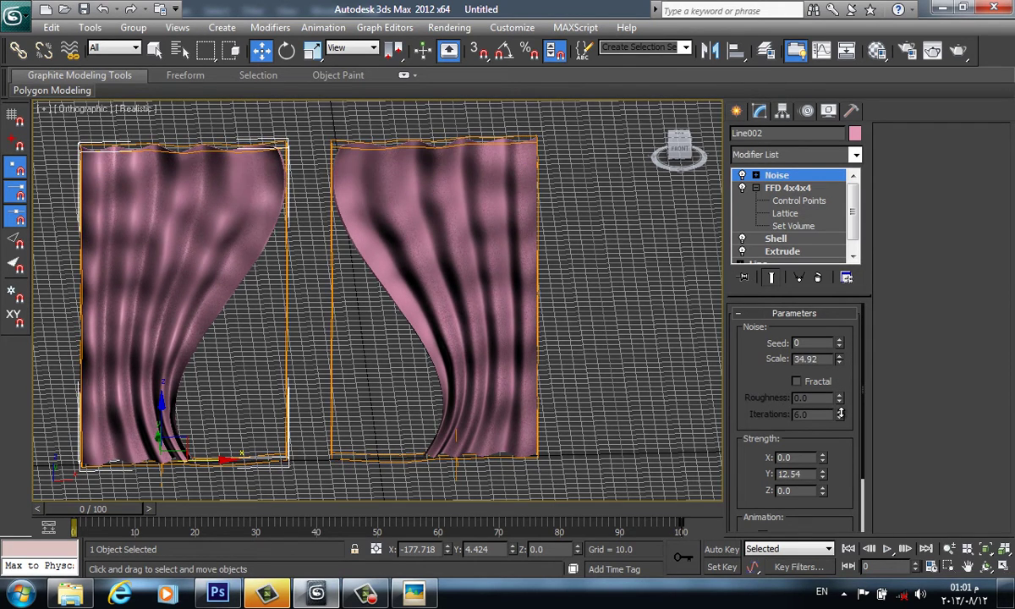
{"action": "left_click_drag", "start_coordinate": [840, 414], "coordinate": [842, 384]}
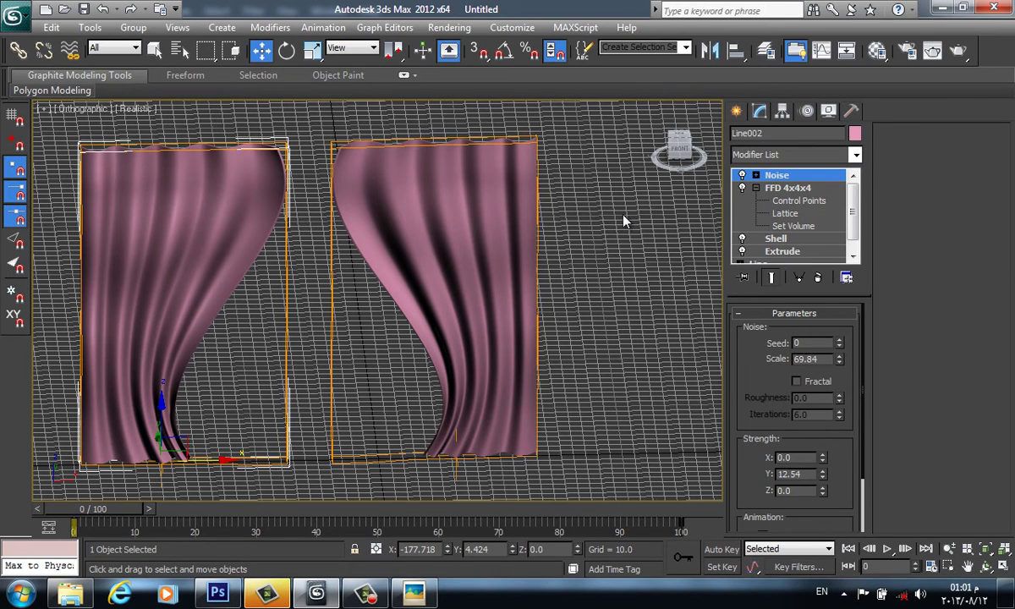
- Pan the viewport so both mirrored curtains sit centred
{"action": "scroll", "coordinate": [624, 221], "scroll_direction": "down", "scroll_amount": 1}
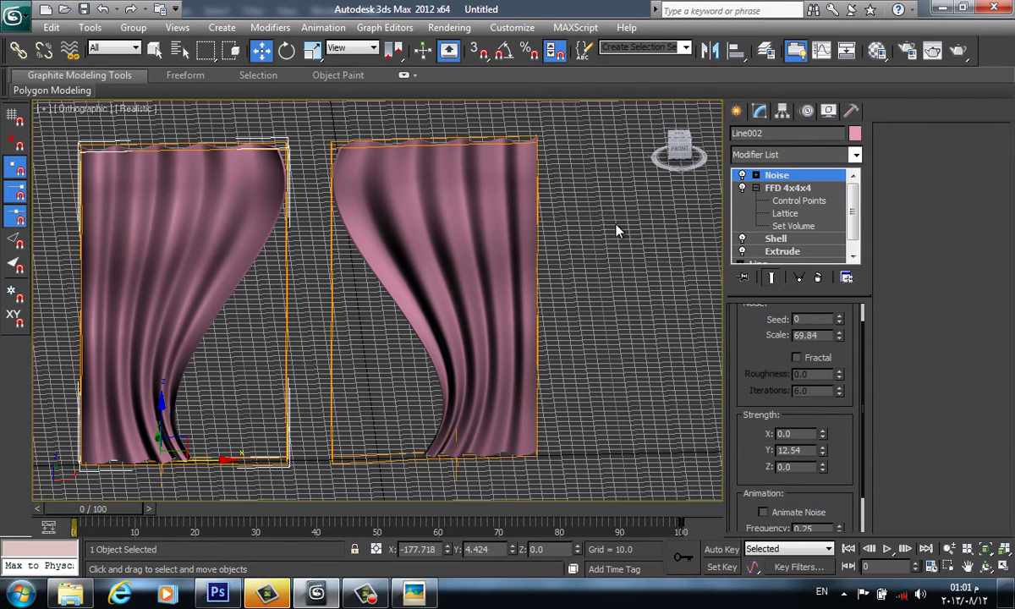
{"action": "middle_click_drag", "start_coordinate": [420, 228], "coordinate": [617, 226]}
{"action": "middle_click_drag", "start_coordinate": [489, 281], "coordinate": [414, 286]}
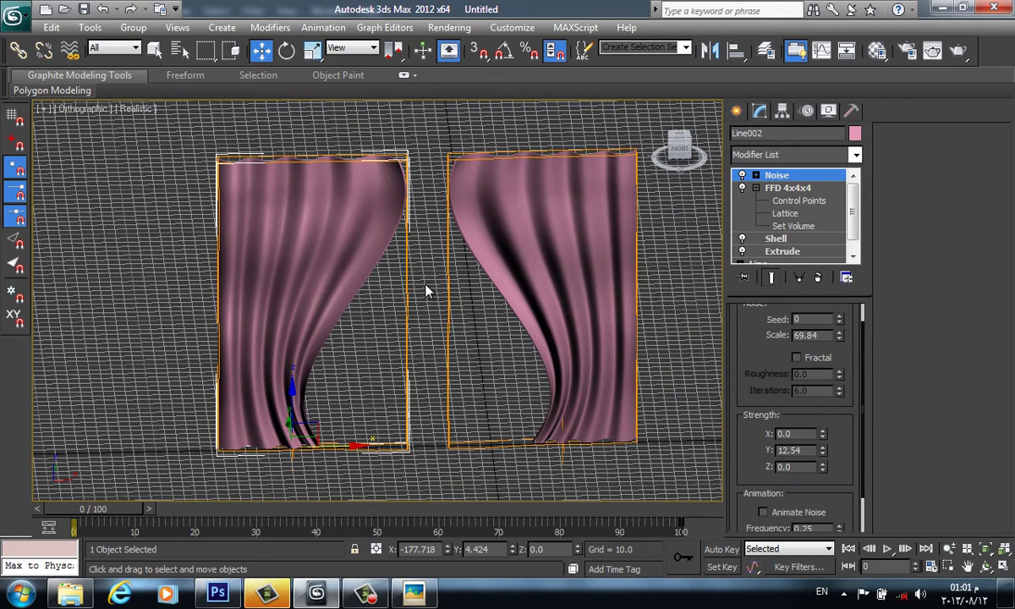